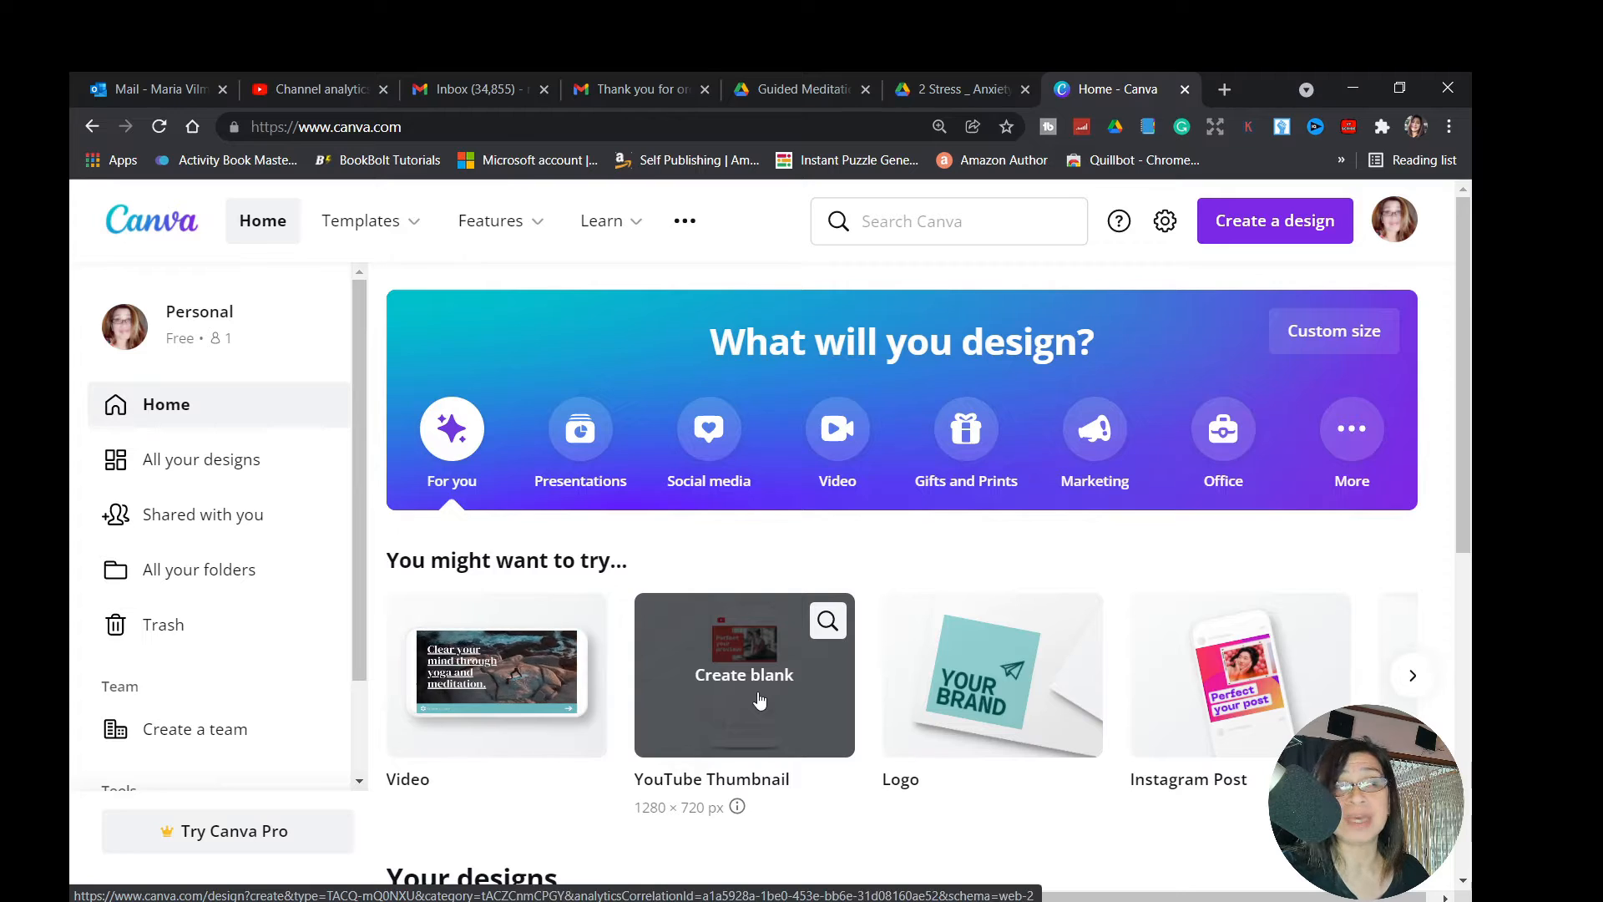
Create a blank YouTube thumbnail design and apply the green forest template with the headphones graphic
{"action": "left_click", "coordinate": [758, 700]}
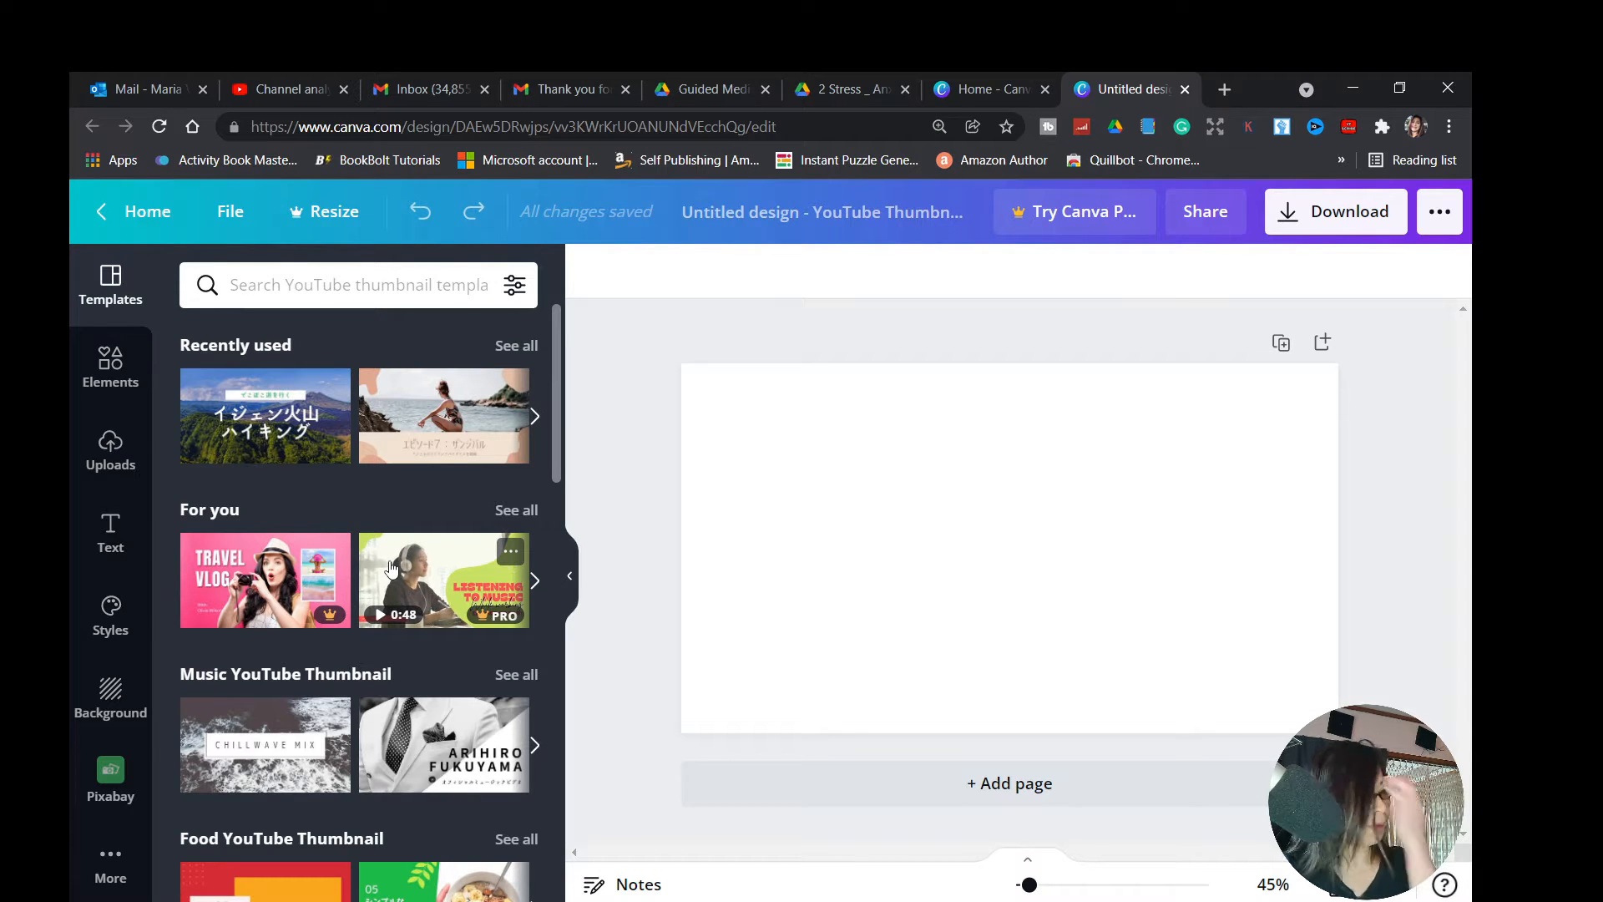
{"action": "scroll", "coordinate": [368, 658], "scroll_direction": "down", "scroll_amount": 4}
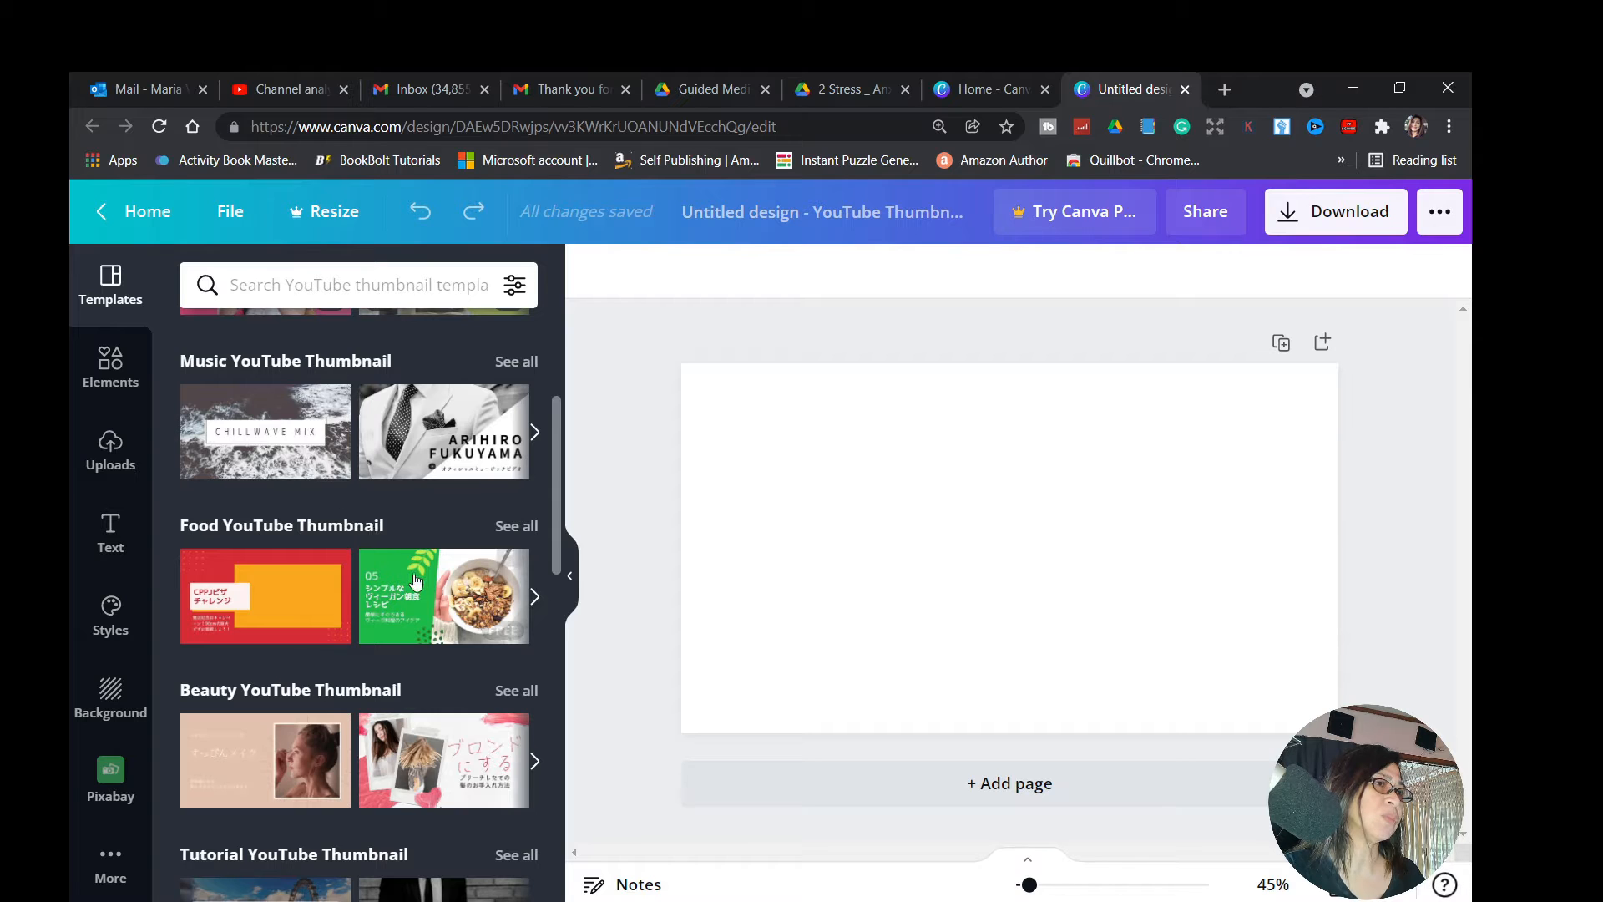
{"action": "scroll", "coordinate": [415, 578], "scroll_direction": "down", "scroll_amount": 4}
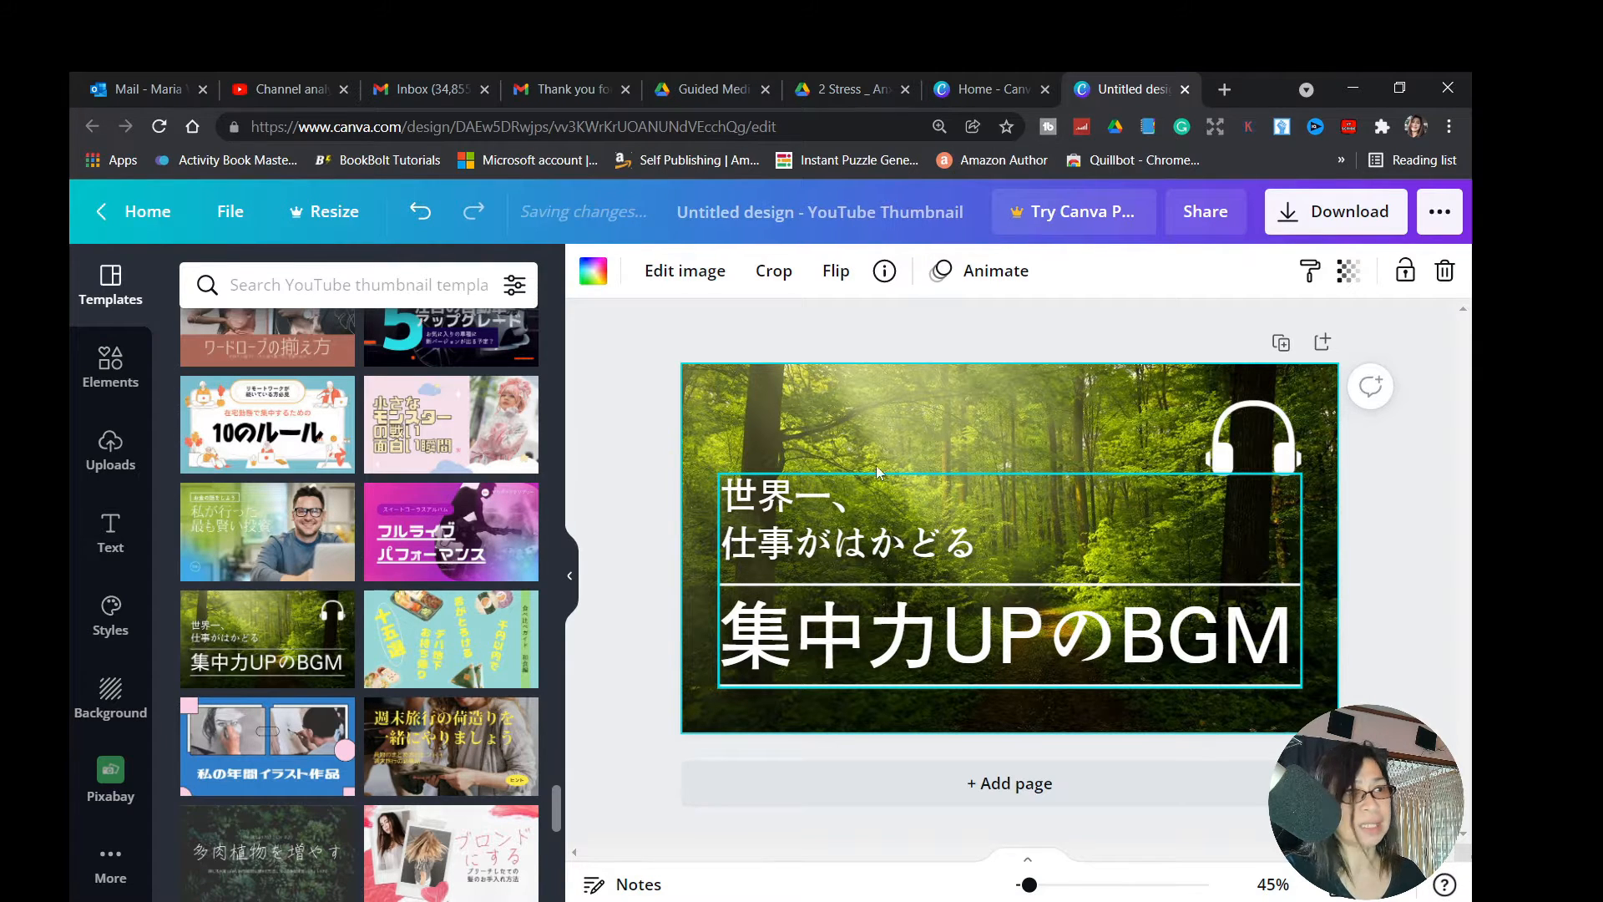
Remove the smaller two-line Japanese text and the headphones graphic, leaving the large title centred on the forest photo
{"action": "left_click", "coordinate": [1055, 523]}
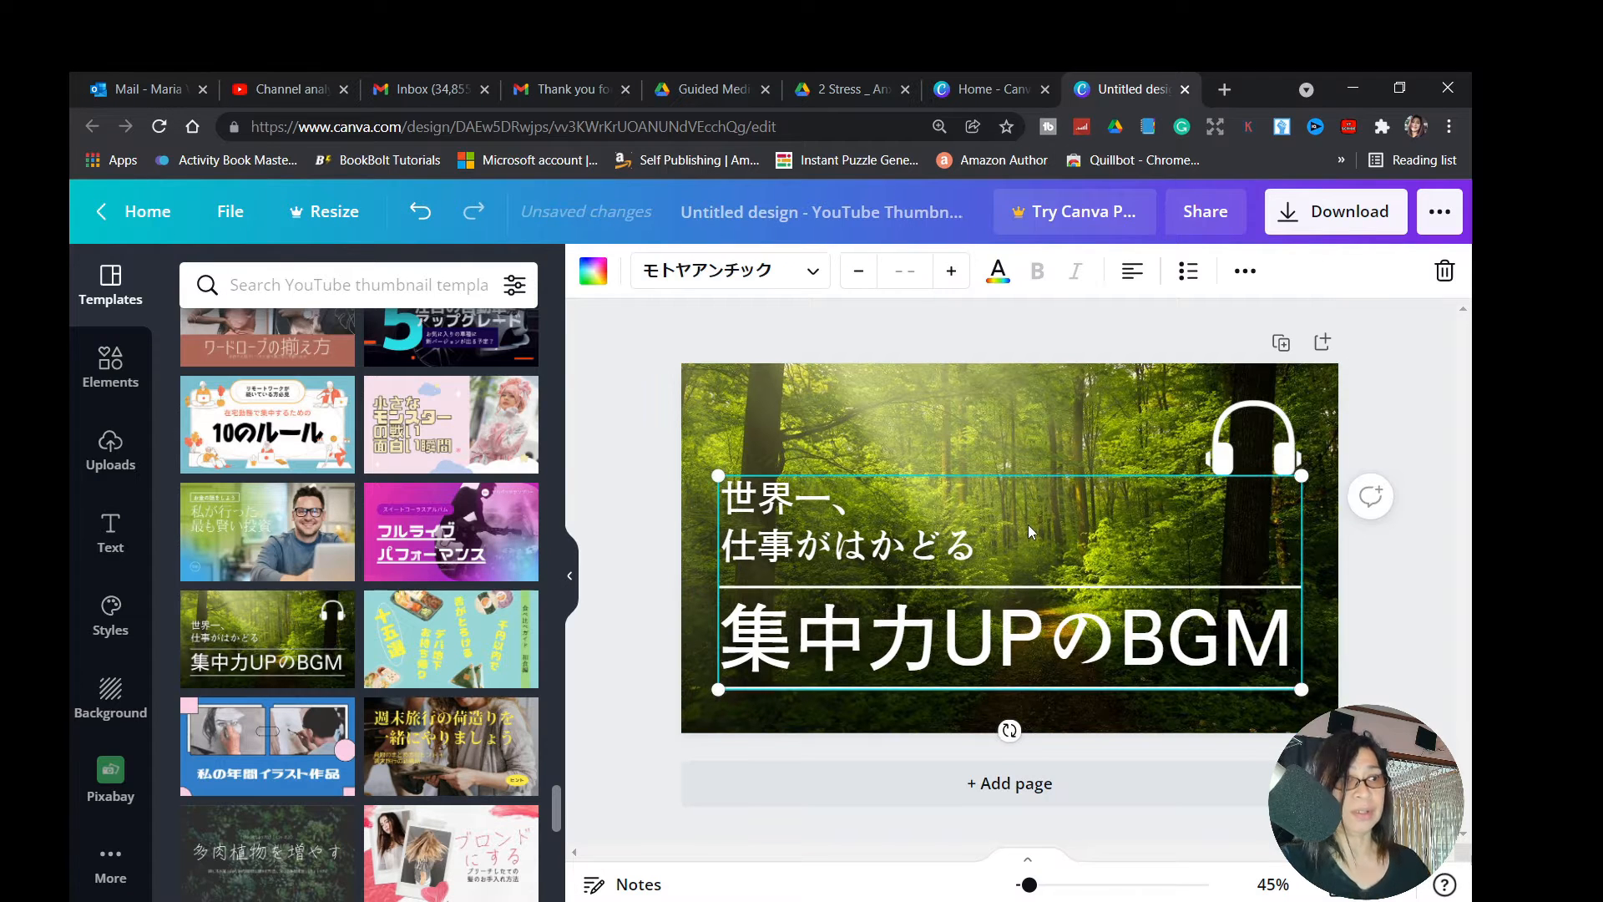
{"action": "left_click", "coordinate": [1002, 536]}
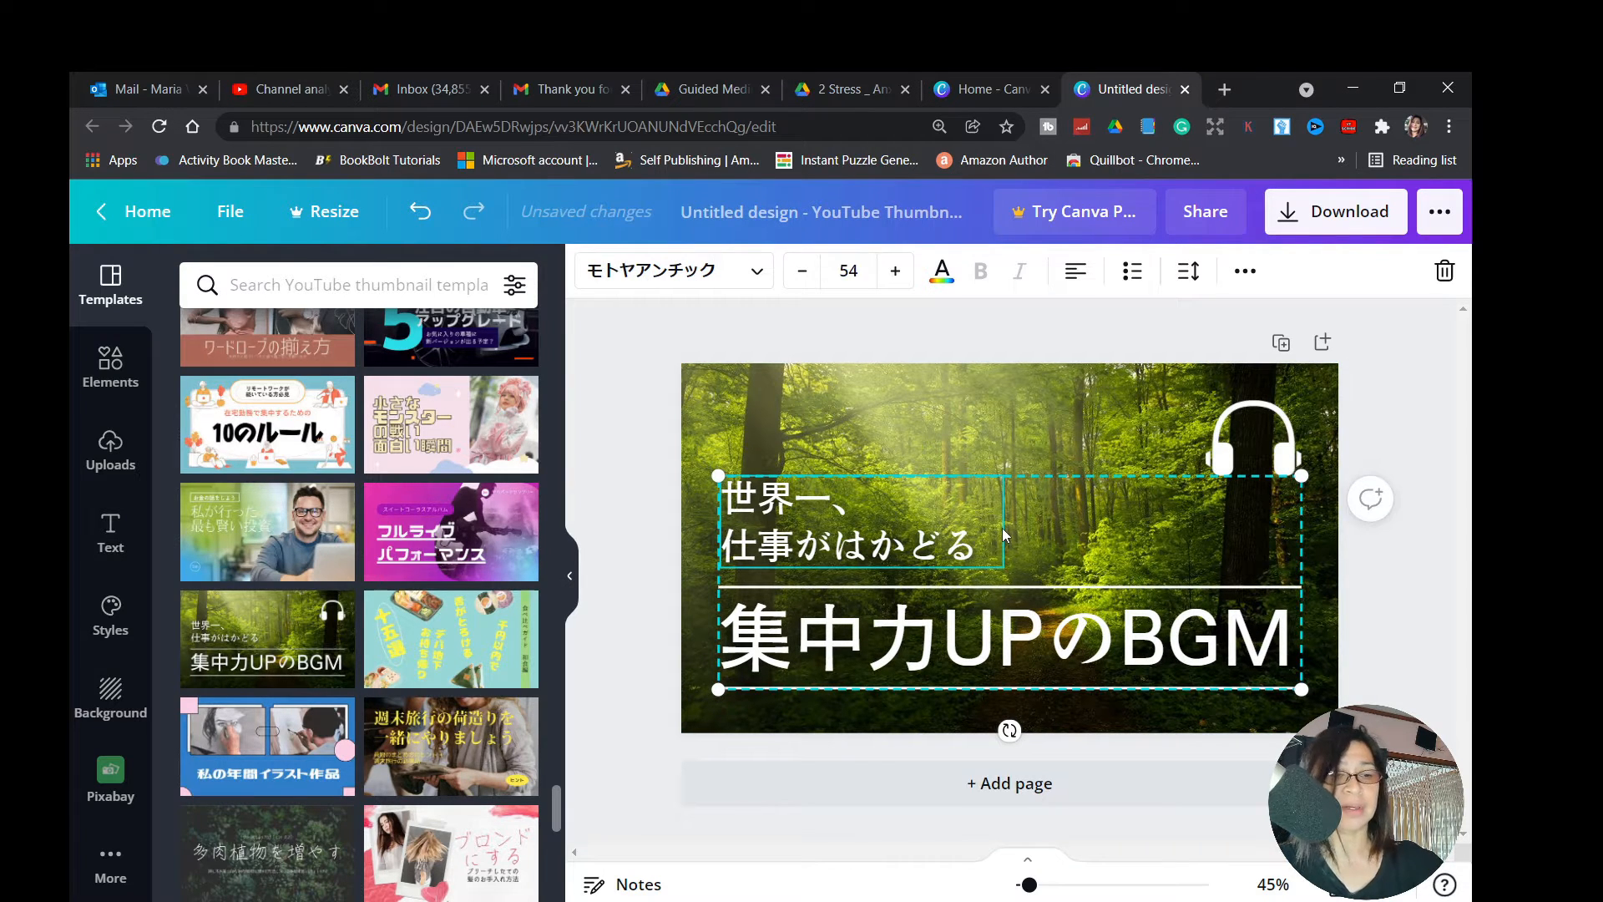
{"action": "key", "text": "Delete"}
{"action": "left_click_drag", "start_coordinate": [1073, 610], "coordinate": [1066, 508]}
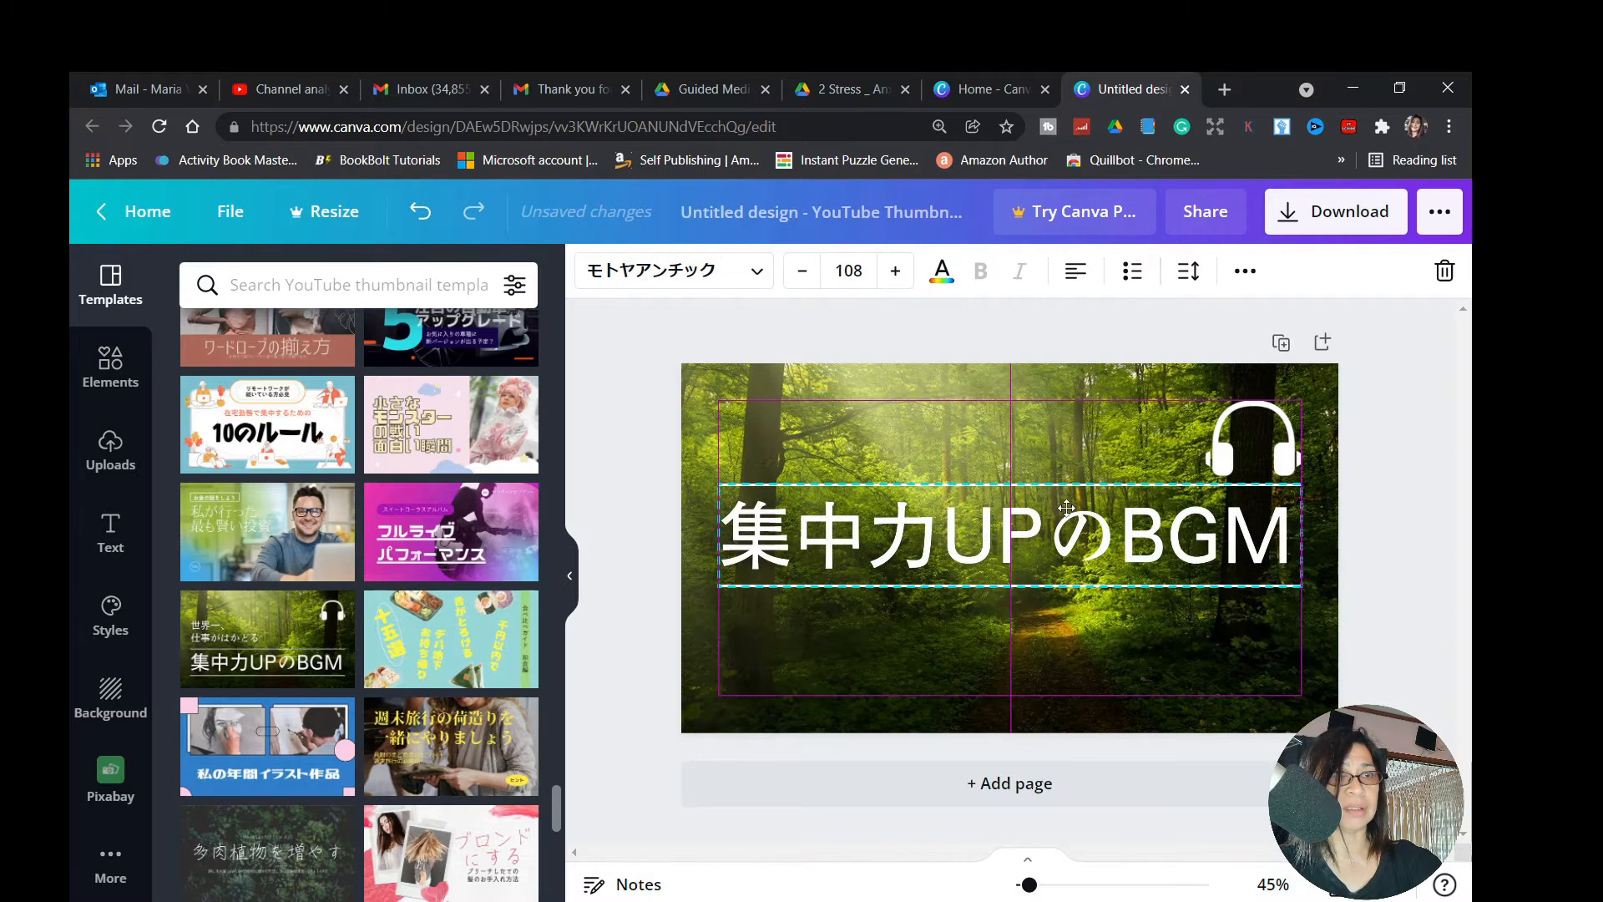
{"action": "left_click", "coordinate": [1241, 440]}
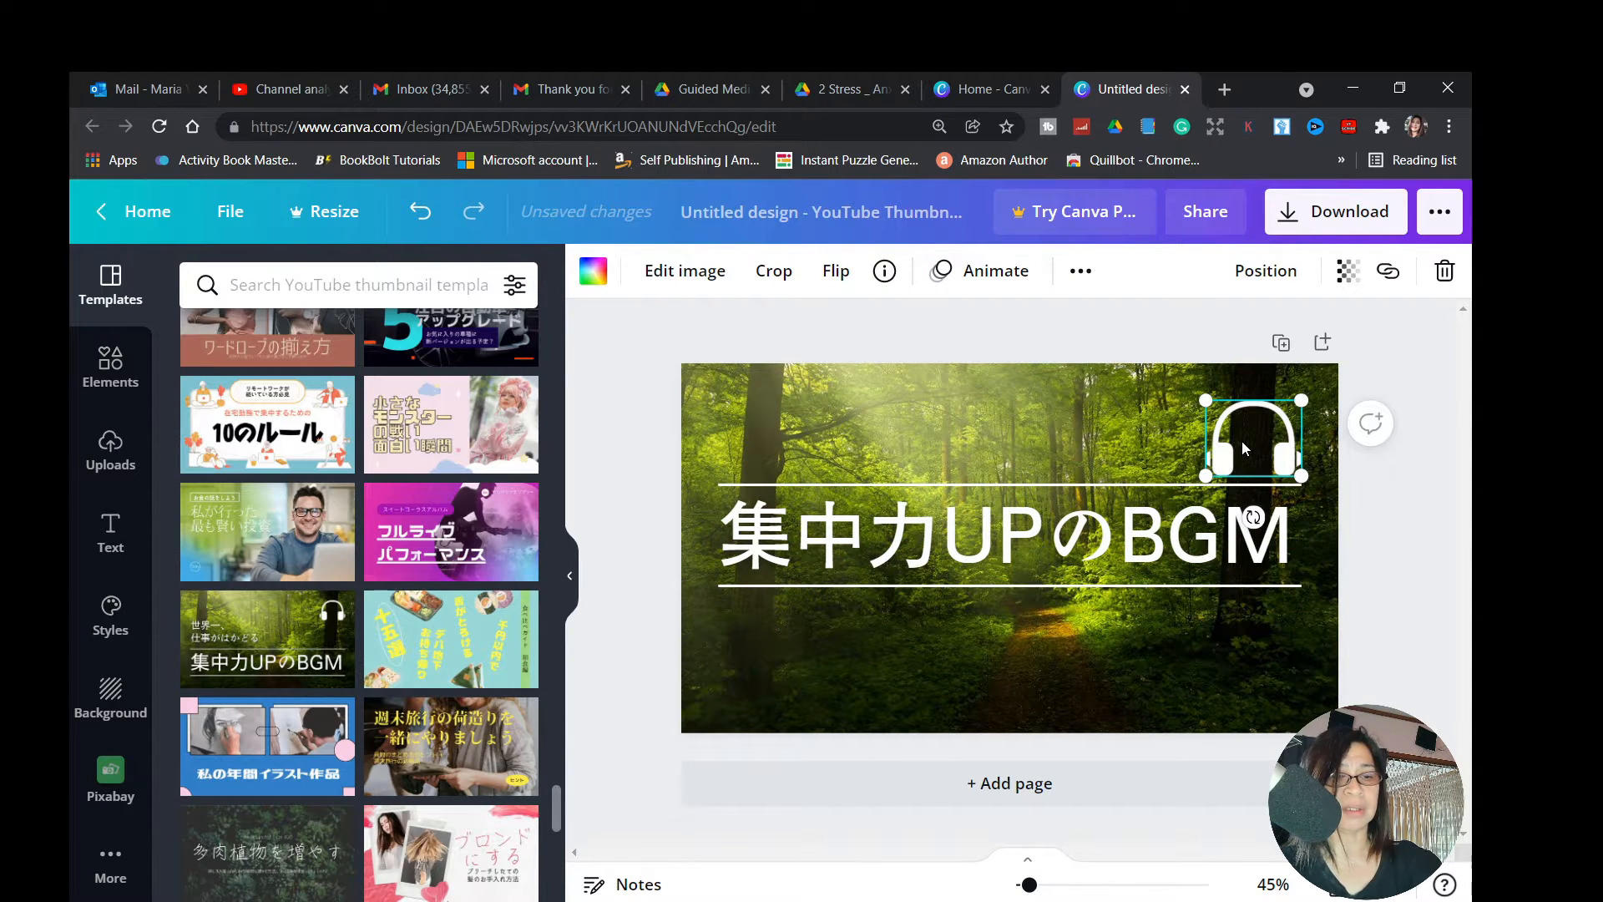
{"action": "key", "text": "Delete"}
Replace the title with "The Breathing Anchor For Your Wandering Mind" and move the text block down into the middle of the page
{"action": "left_click", "coordinate": [1292, 529]}
{"action": "left_click", "coordinate": [1292, 528]}
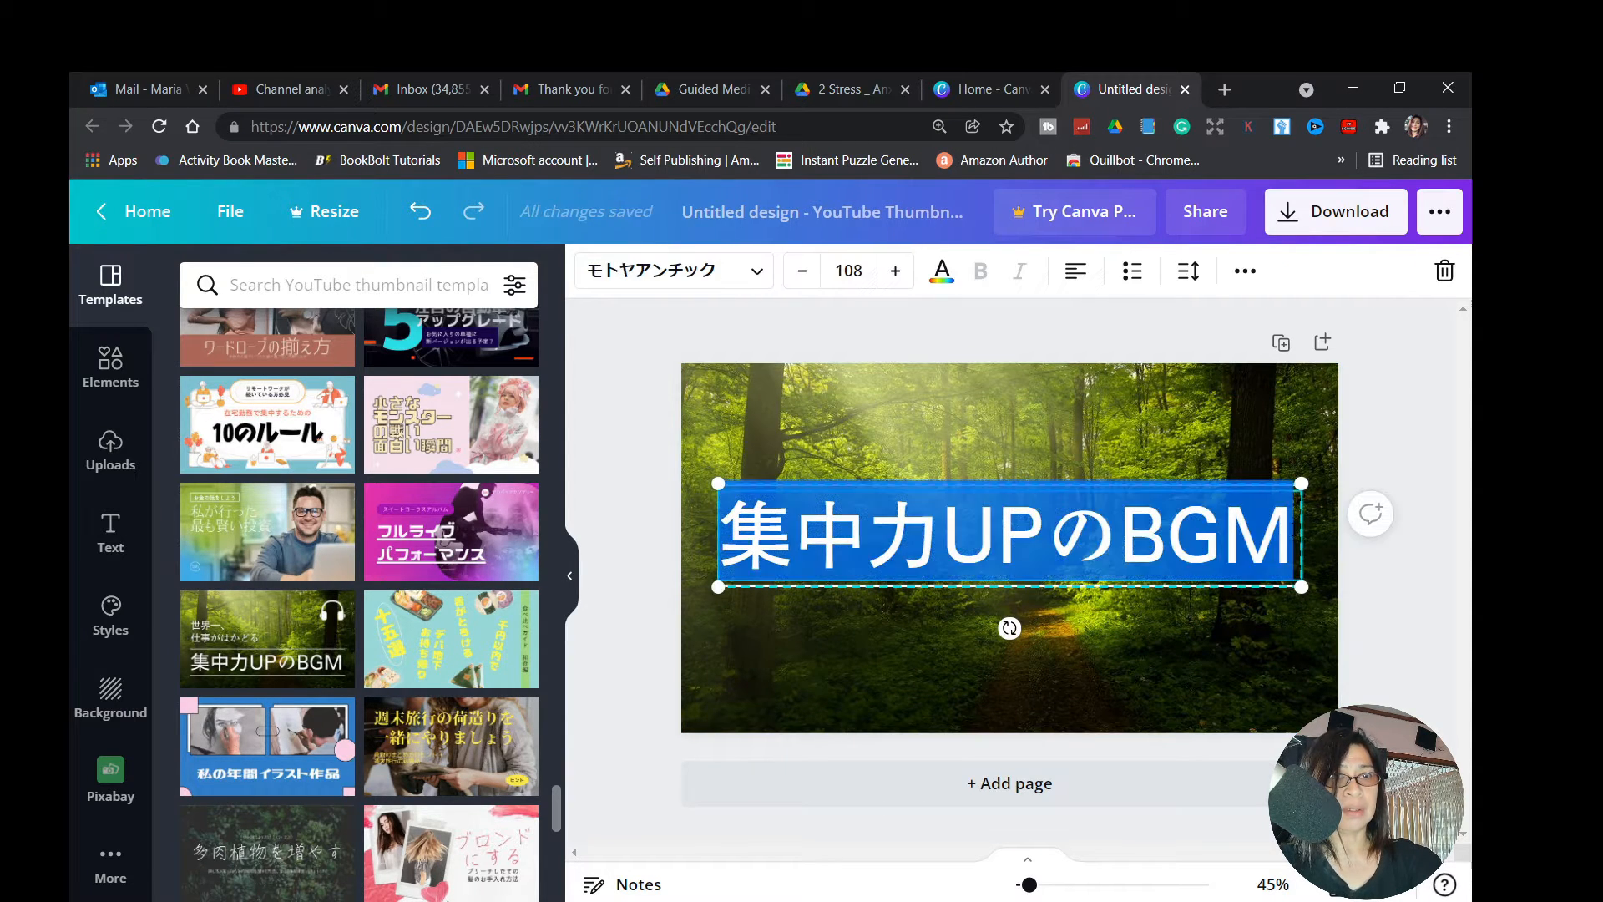
{"action": "key", "text": "BackSpace"}
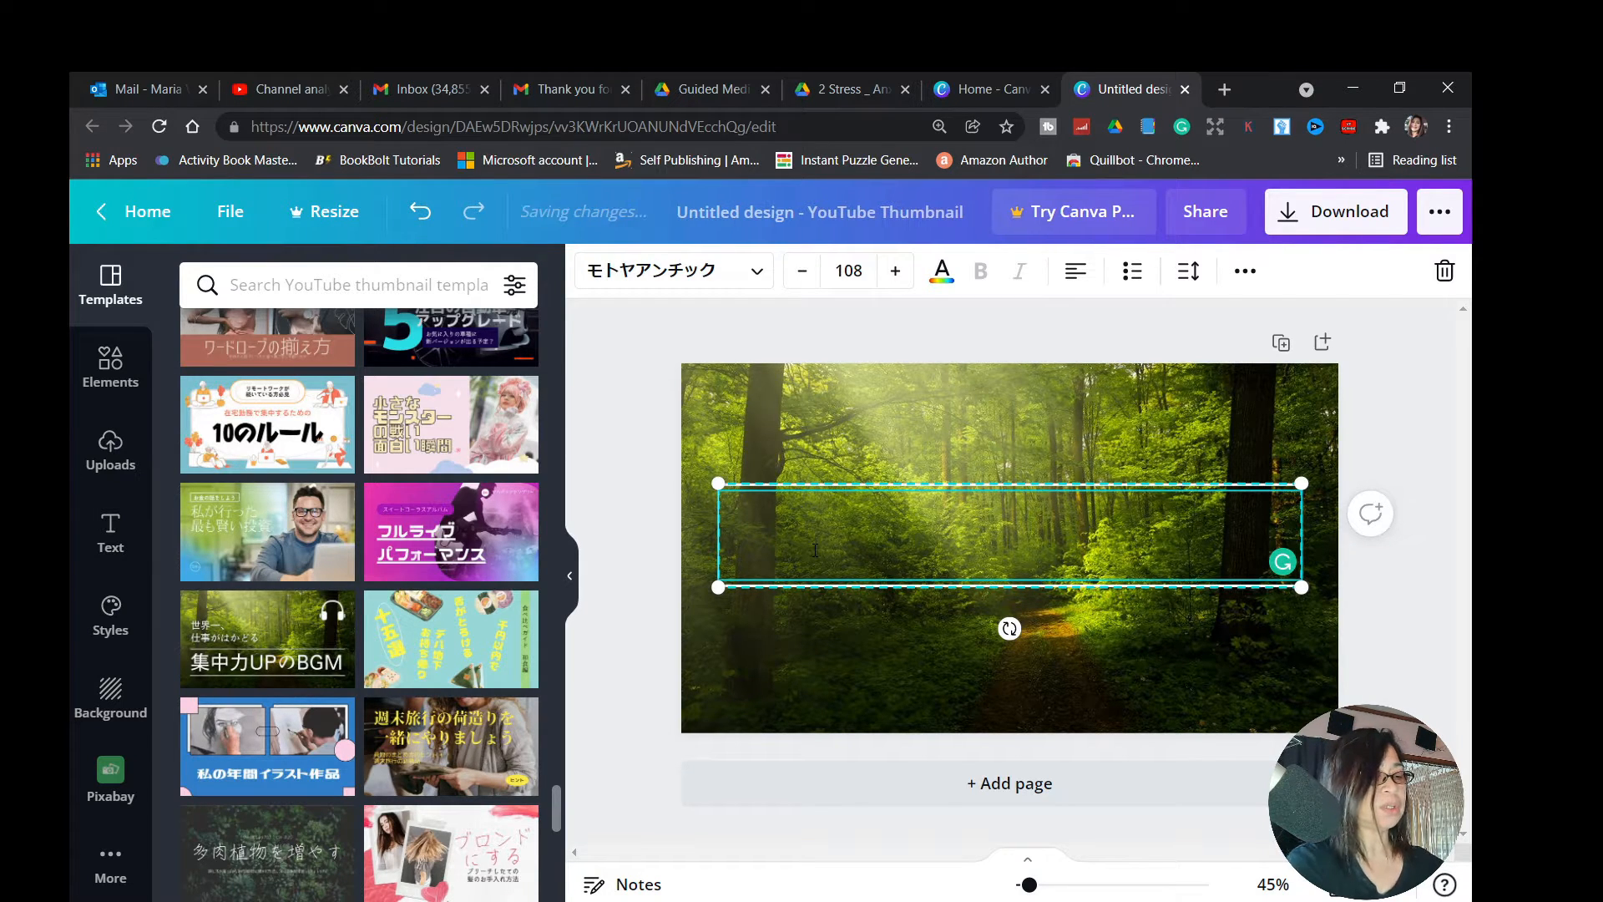
{"action": "type", "text": "Th"}
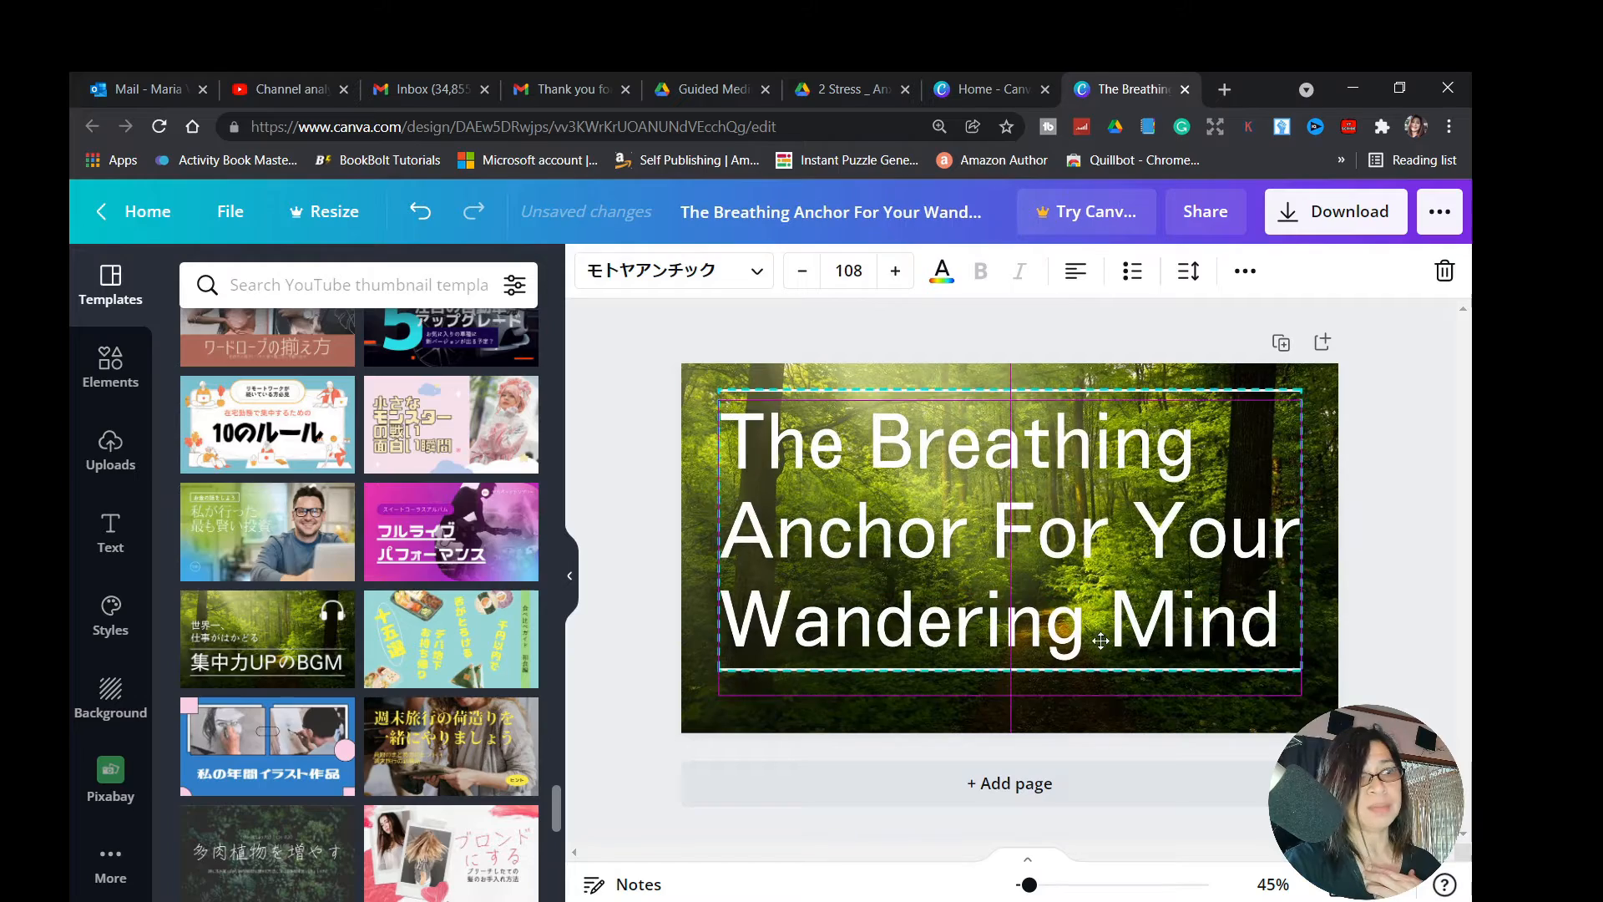
{"action": "mouse_move", "coordinate": [1092, 636]}
{"action": "left_mouse_down"}
{"action": "mouse_move", "coordinate": [1107, 651]}
{"action": "mouse_move", "coordinate": [1003, 571]}
{"action": "mouse_move", "coordinate": [1045, 657]}
{"action": "mouse_move", "coordinate": [1099, 661]}
{"action": "left_mouse_up"}
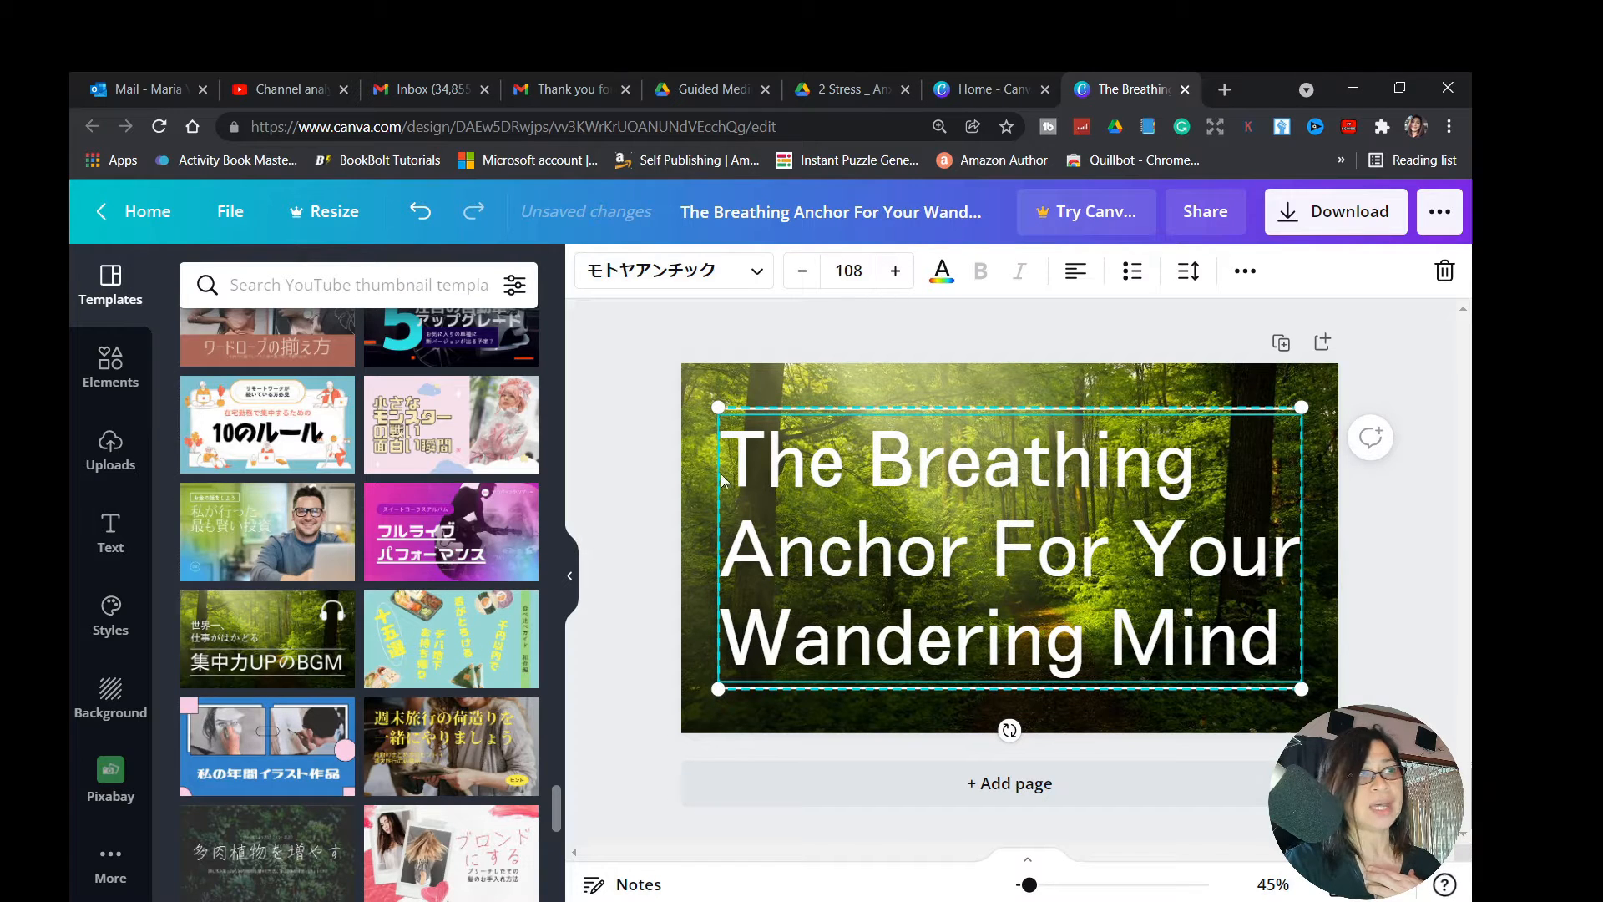
Try the Lucky Bones font on the whole title, and settle on Migra ExtraBold
{"action": "left_click", "coordinate": [757, 450]}
{"action": "left_click_drag", "start_coordinate": [719, 447], "coordinate": [1269, 632]}
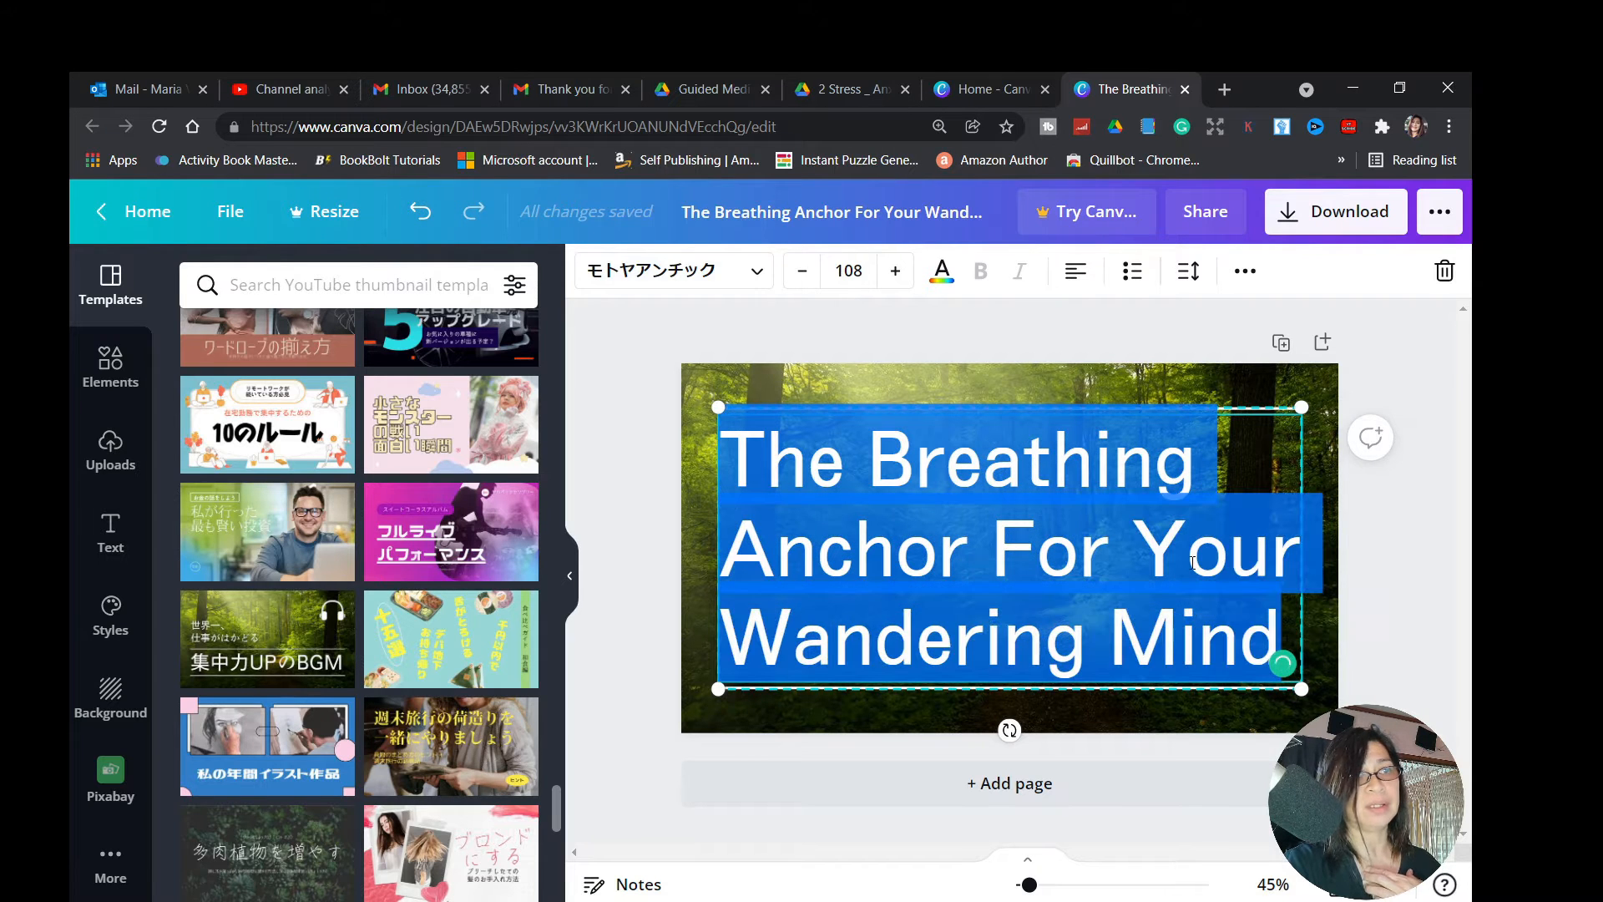
{"action": "left_click", "coordinate": [756, 271]}
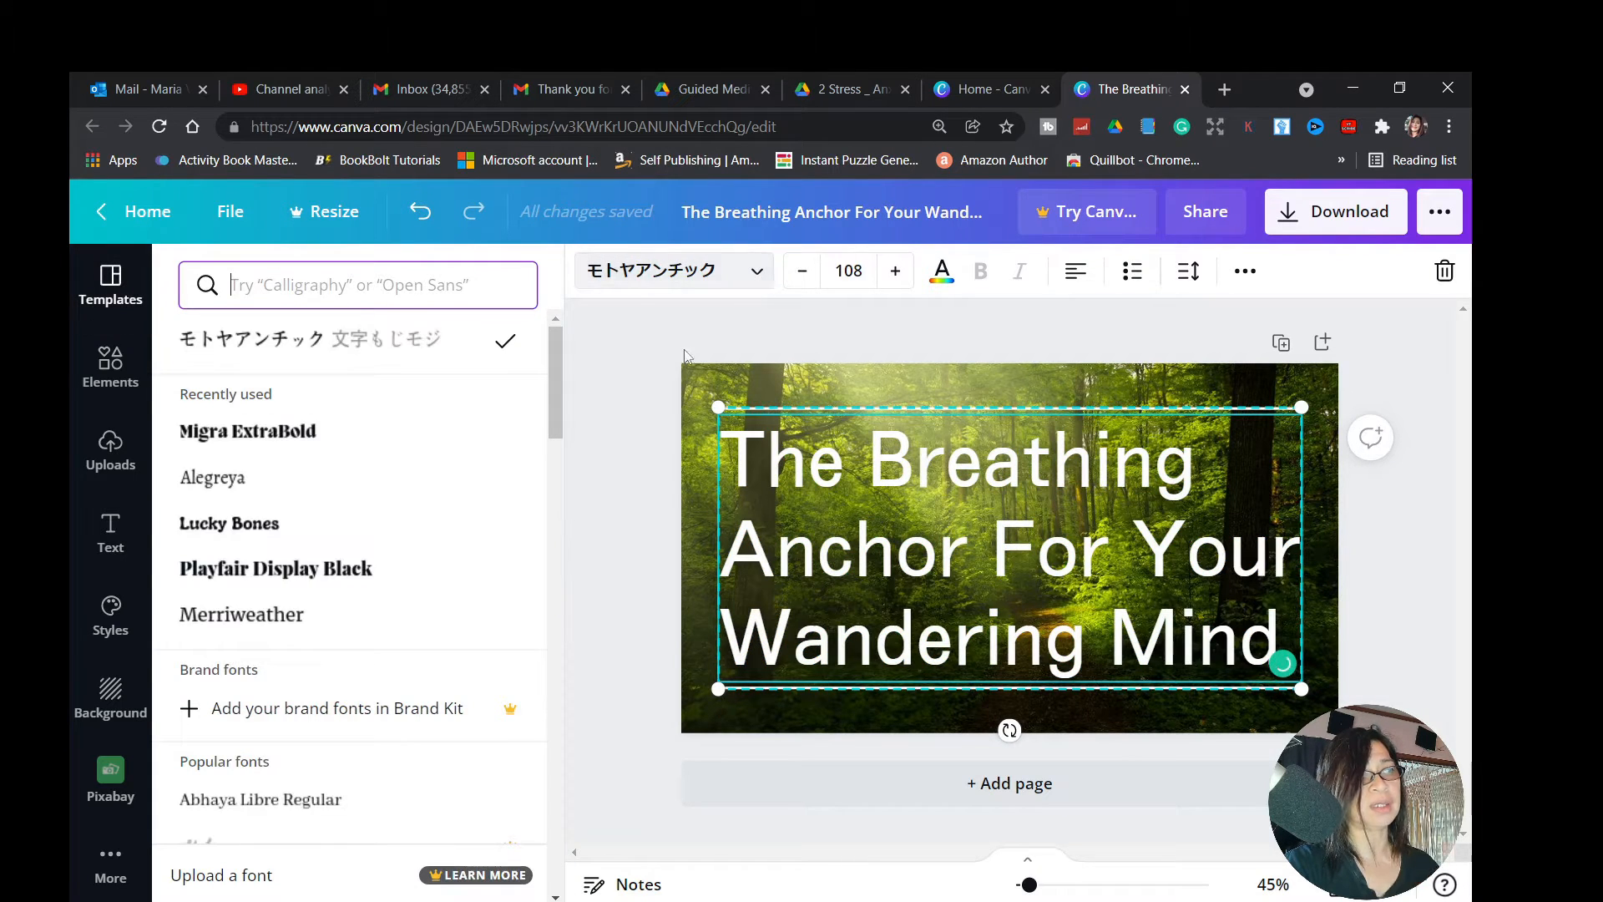
{"action": "left_click", "coordinate": [298, 526]}
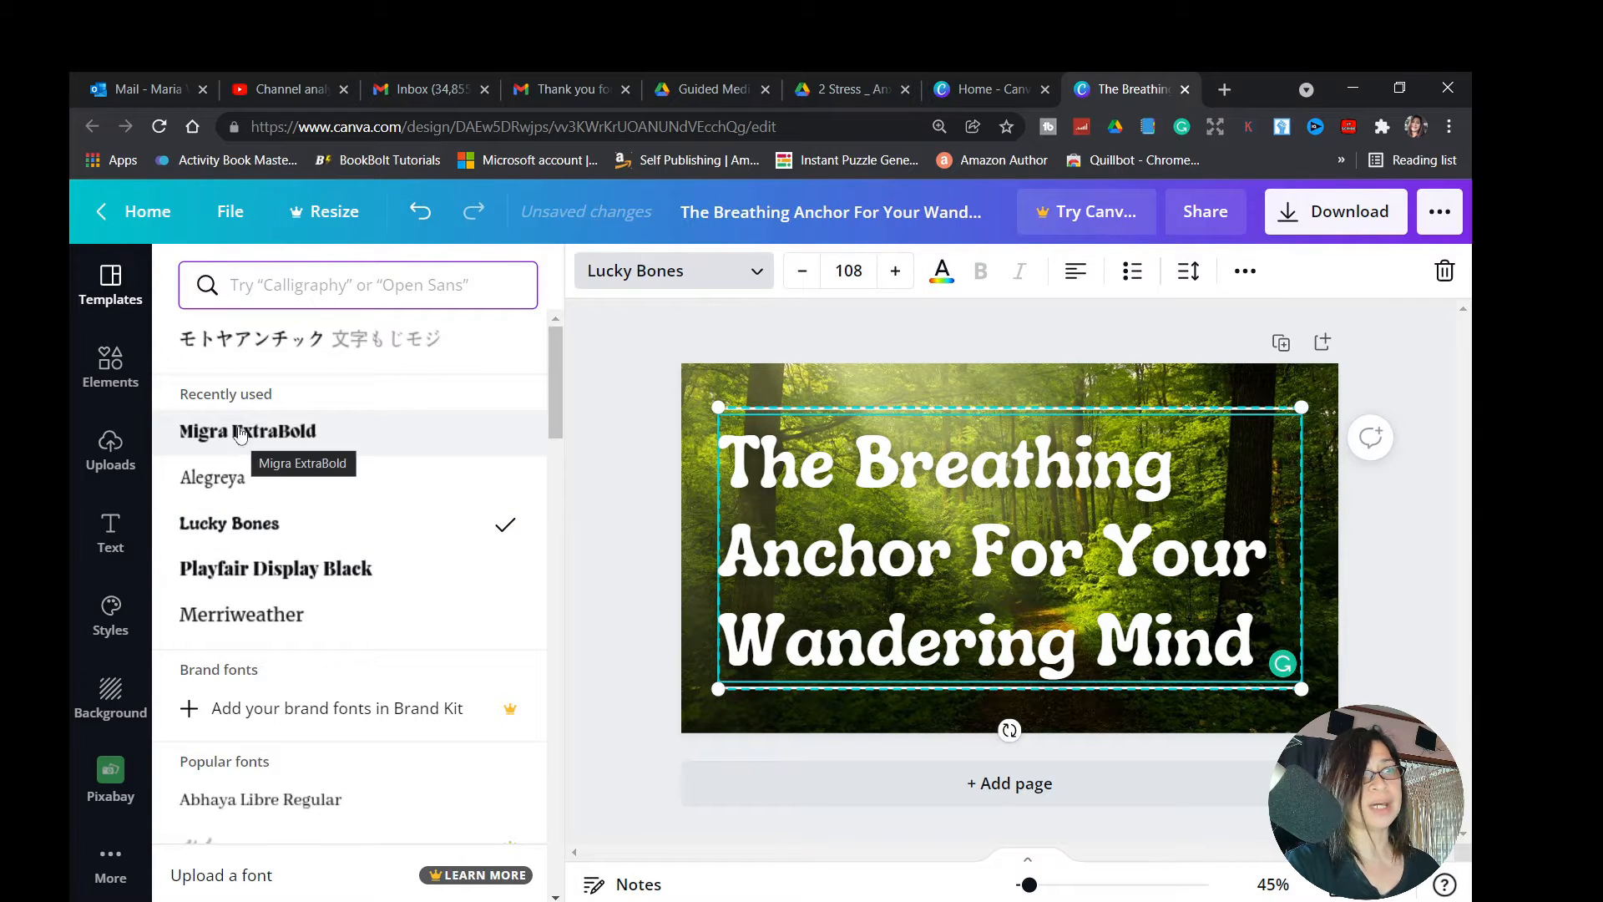
{"action": "left_click", "coordinate": [276, 442]}
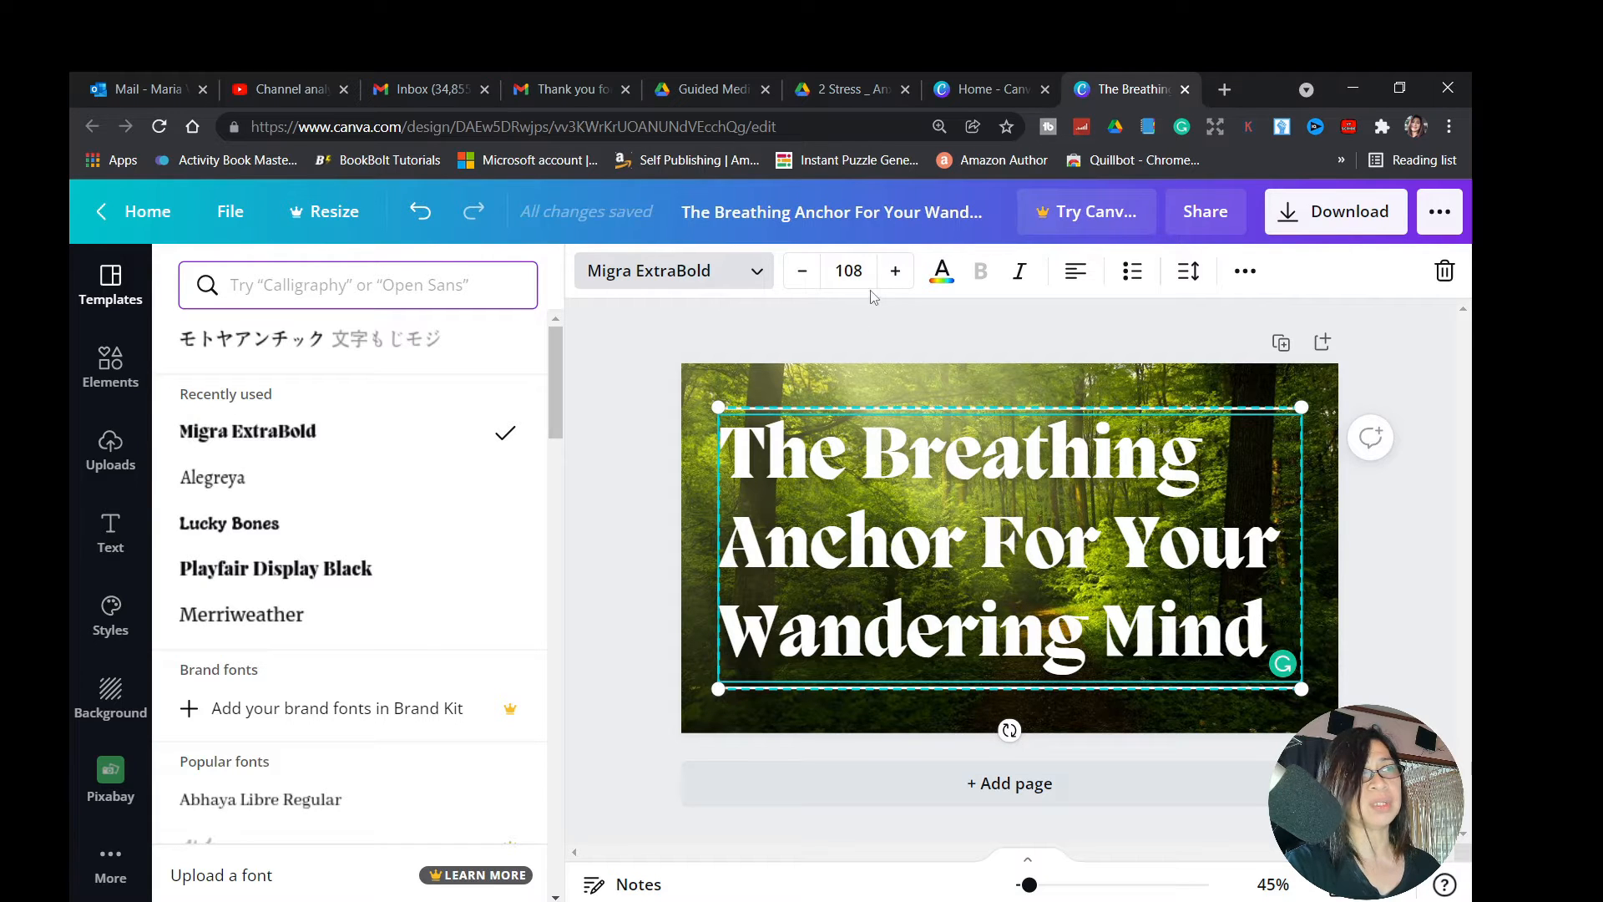
Adjust the title's font size to 106
{"action": "left_click", "coordinate": [805, 282]}
{"action": "left_click", "coordinate": [806, 283]}
{"action": "left_click", "coordinate": [806, 282]}
{"action": "left_click", "coordinate": [806, 282]}
{"action": "left_click", "coordinate": [806, 283]}
{"action": "left_click", "coordinate": [805, 277]}
{"action": "left_click", "coordinate": [805, 277]}
{"action": "left_click", "coordinate": [805, 277]}
{"action": "left_click", "coordinate": [805, 277]}
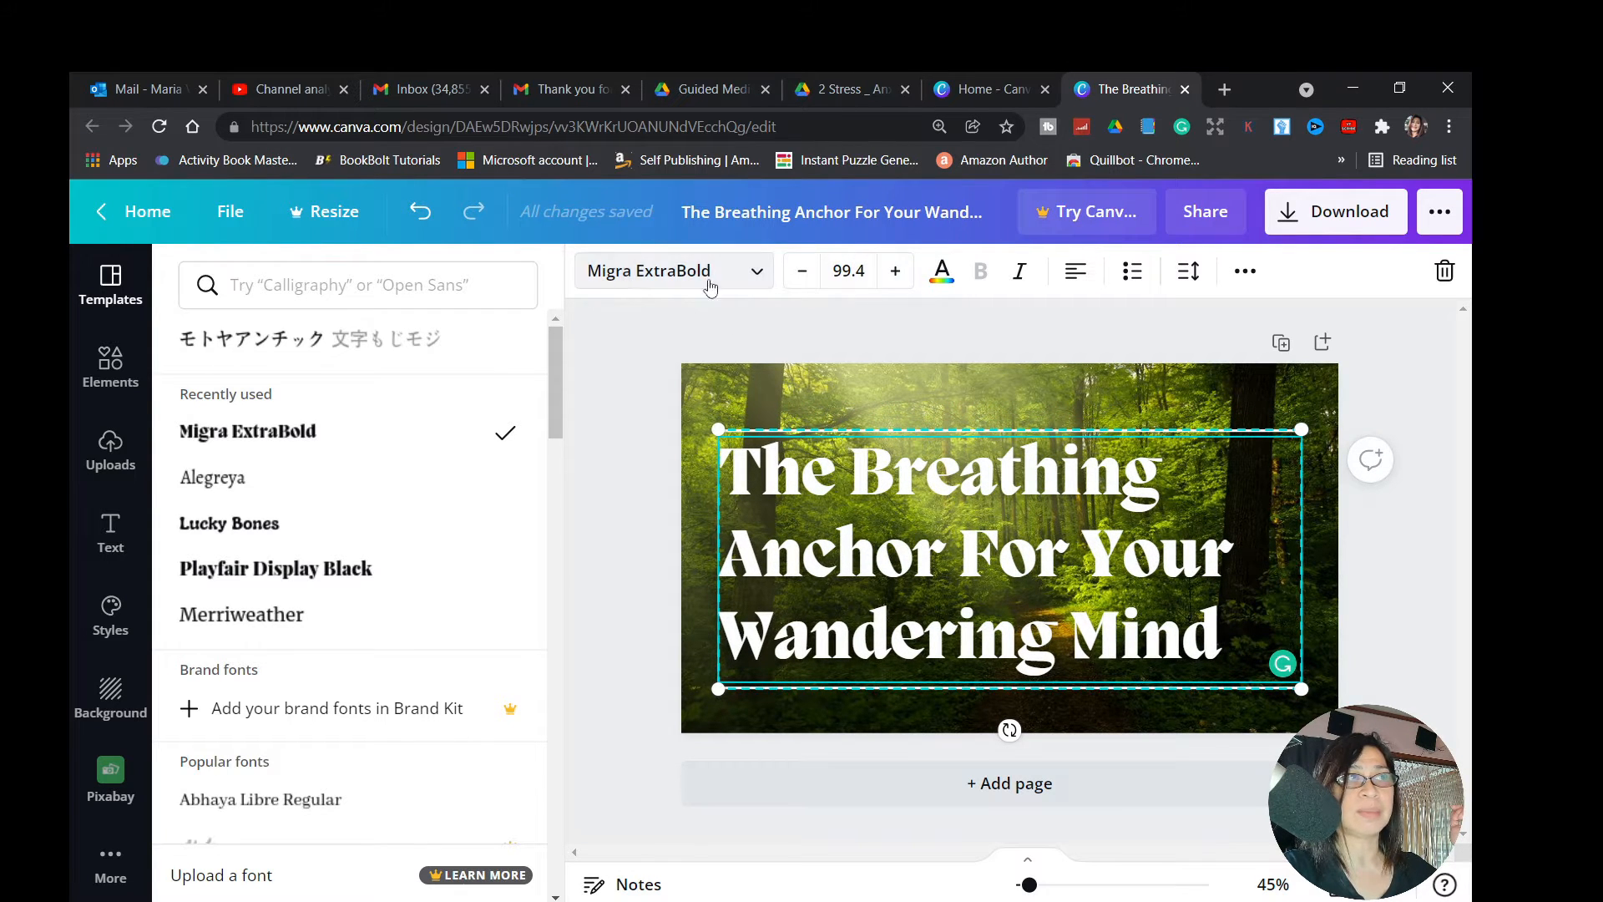
{"action": "left_click", "coordinate": [899, 274]}
{"action": "left_click", "coordinate": [900, 274]}
{"action": "left_click", "coordinate": [899, 274]}
{"action": "left_click", "coordinate": [900, 273]}
{"action": "left_click", "coordinate": [900, 274]}
{"action": "left_click", "coordinate": [902, 275]}
{"action": "left_click", "coordinate": [904, 274]}
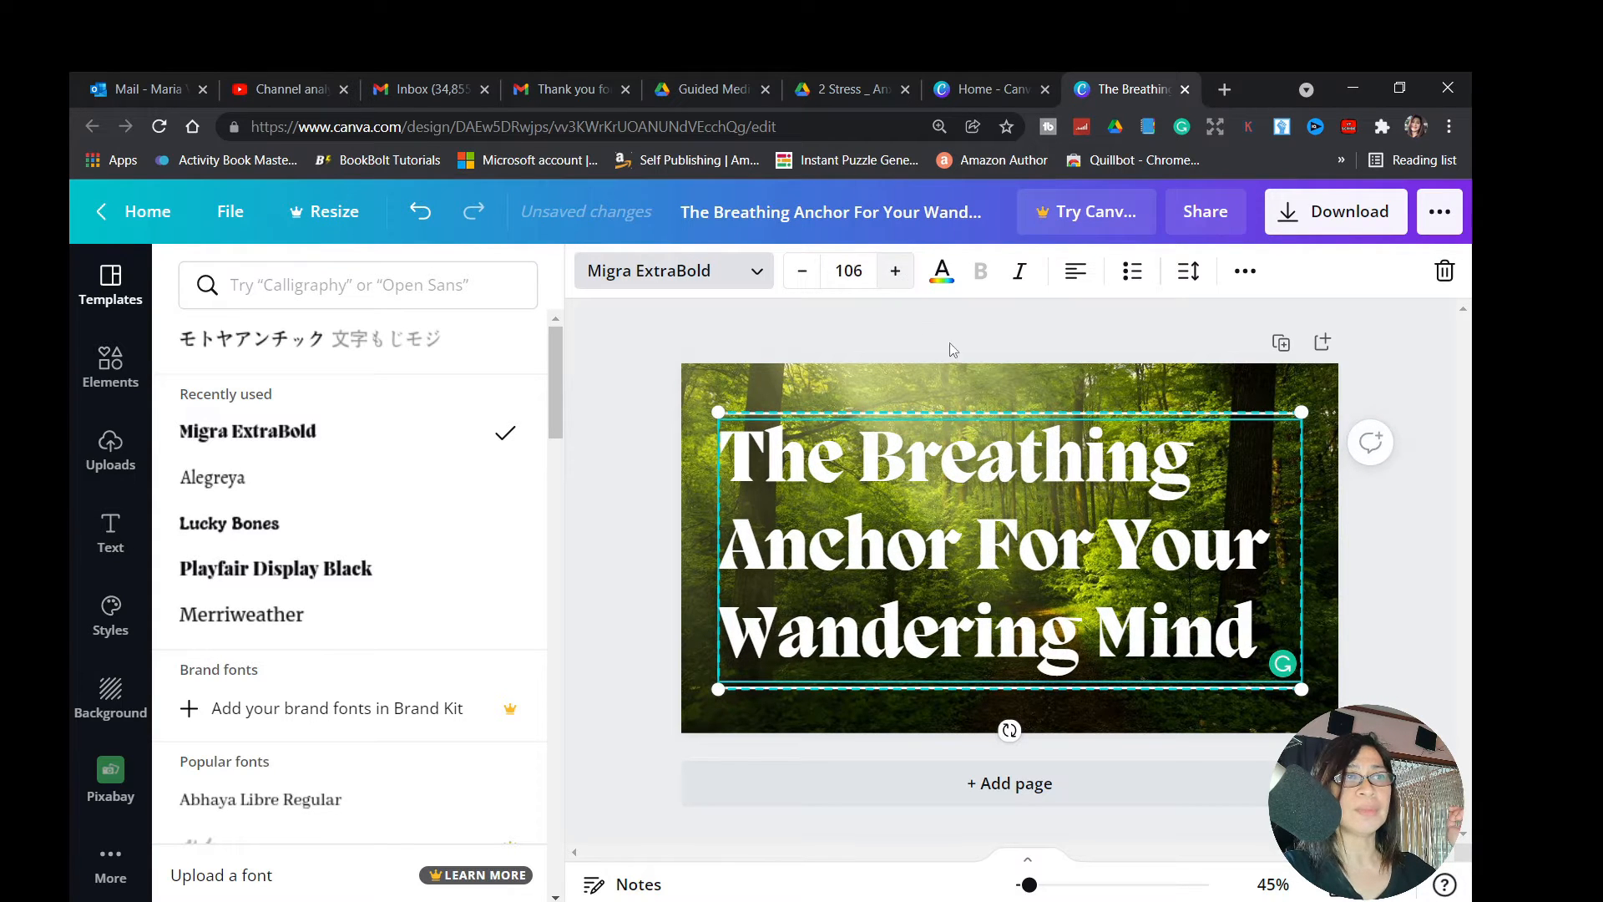
Try several text colours on the title, including coral and red, and return it to white
{"action": "left_click", "coordinate": [939, 272]}
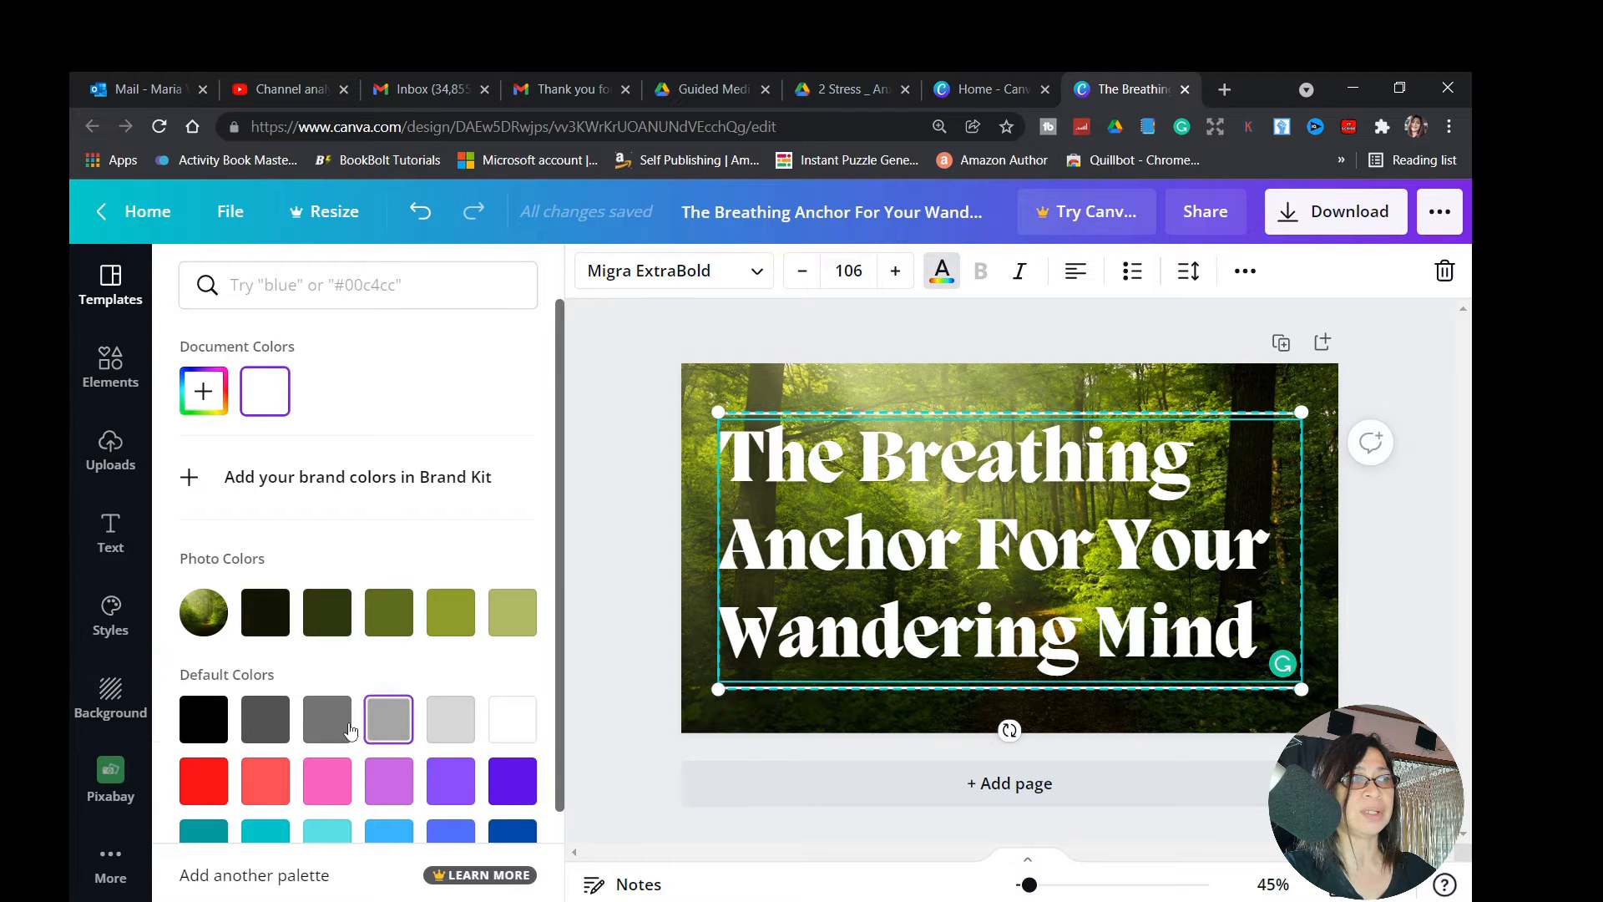
{"action": "left_click", "coordinate": [449, 614]}
{"action": "left_click", "coordinate": [326, 780]}
{"action": "left_click", "coordinate": [266, 789]}
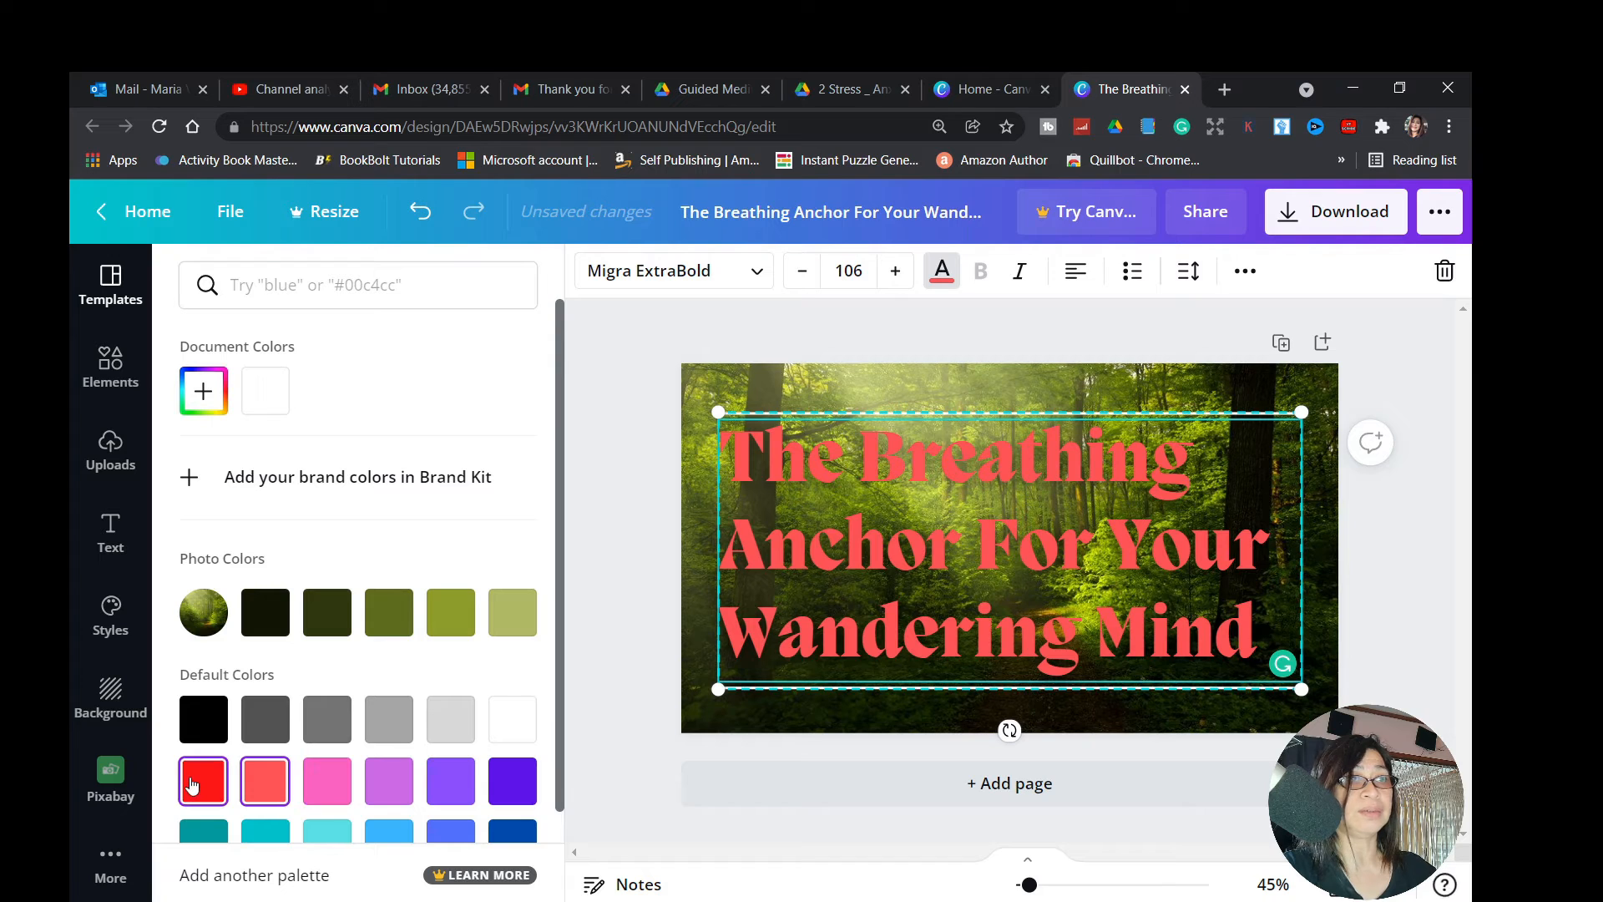
{"action": "left_click", "coordinate": [203, 780]}
{"action": "left_click", "coordinate": [511, 719]}
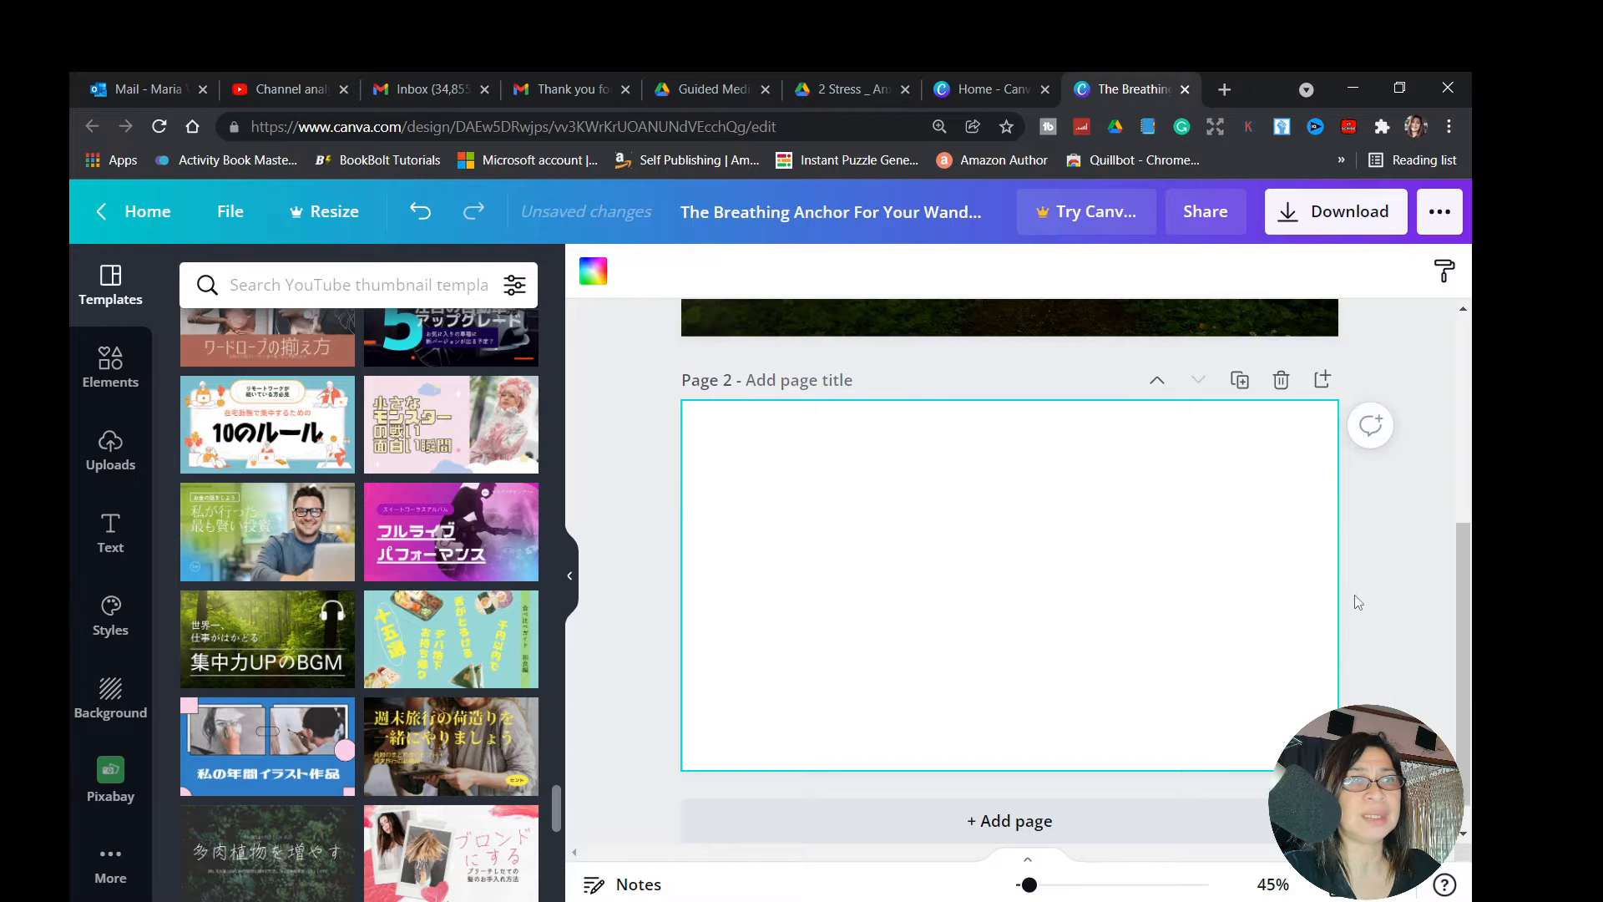
Shift the page 1 title slightly right and delete the white lines above and below it
{"action": "scroll", "coordinate": [1357, 576], "scroll_direction": "up", "scroll_amount": 5}
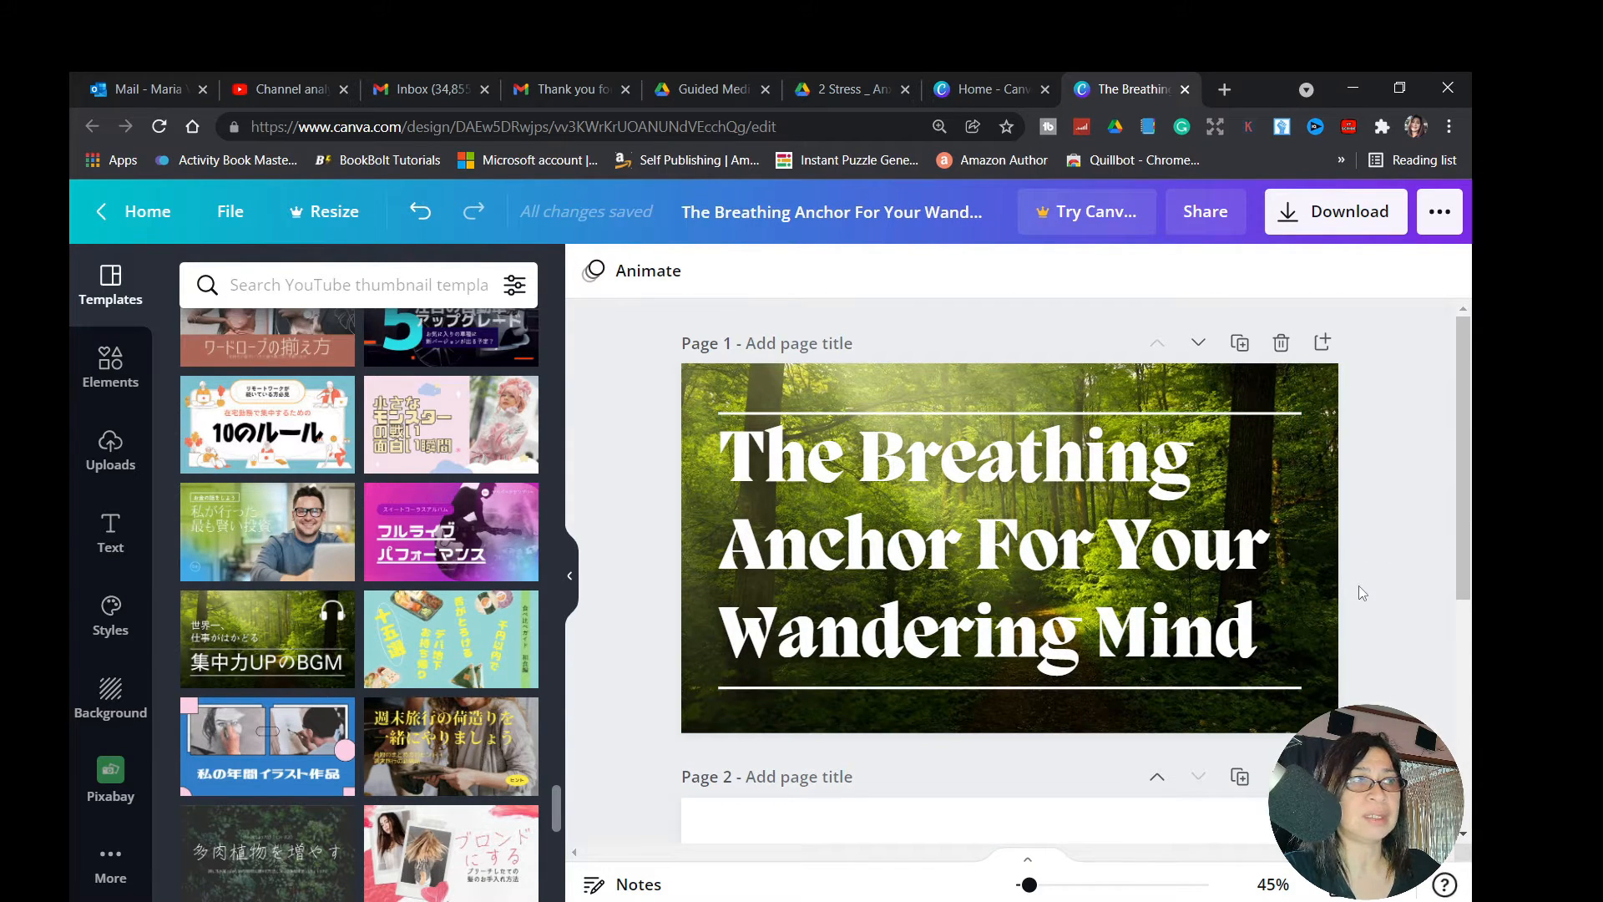
{"action": "left_click_drag", "start_coordinate": [1185, 632], "coordinate": [1208, 632]}
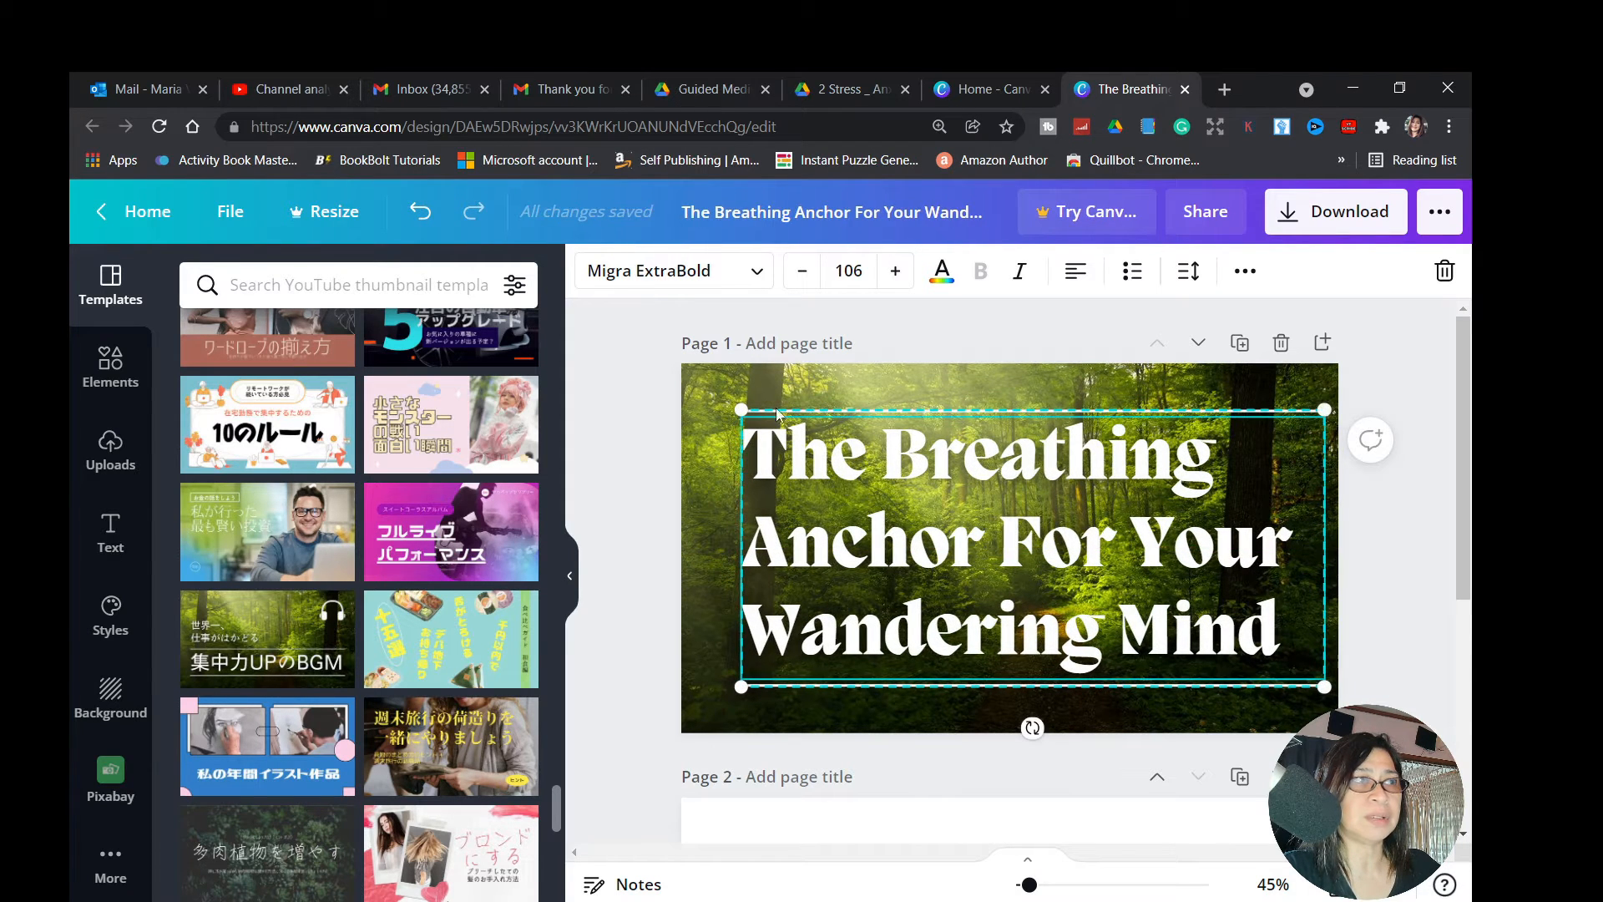
{"action": "left_click", "coordinate": [699, 378]}
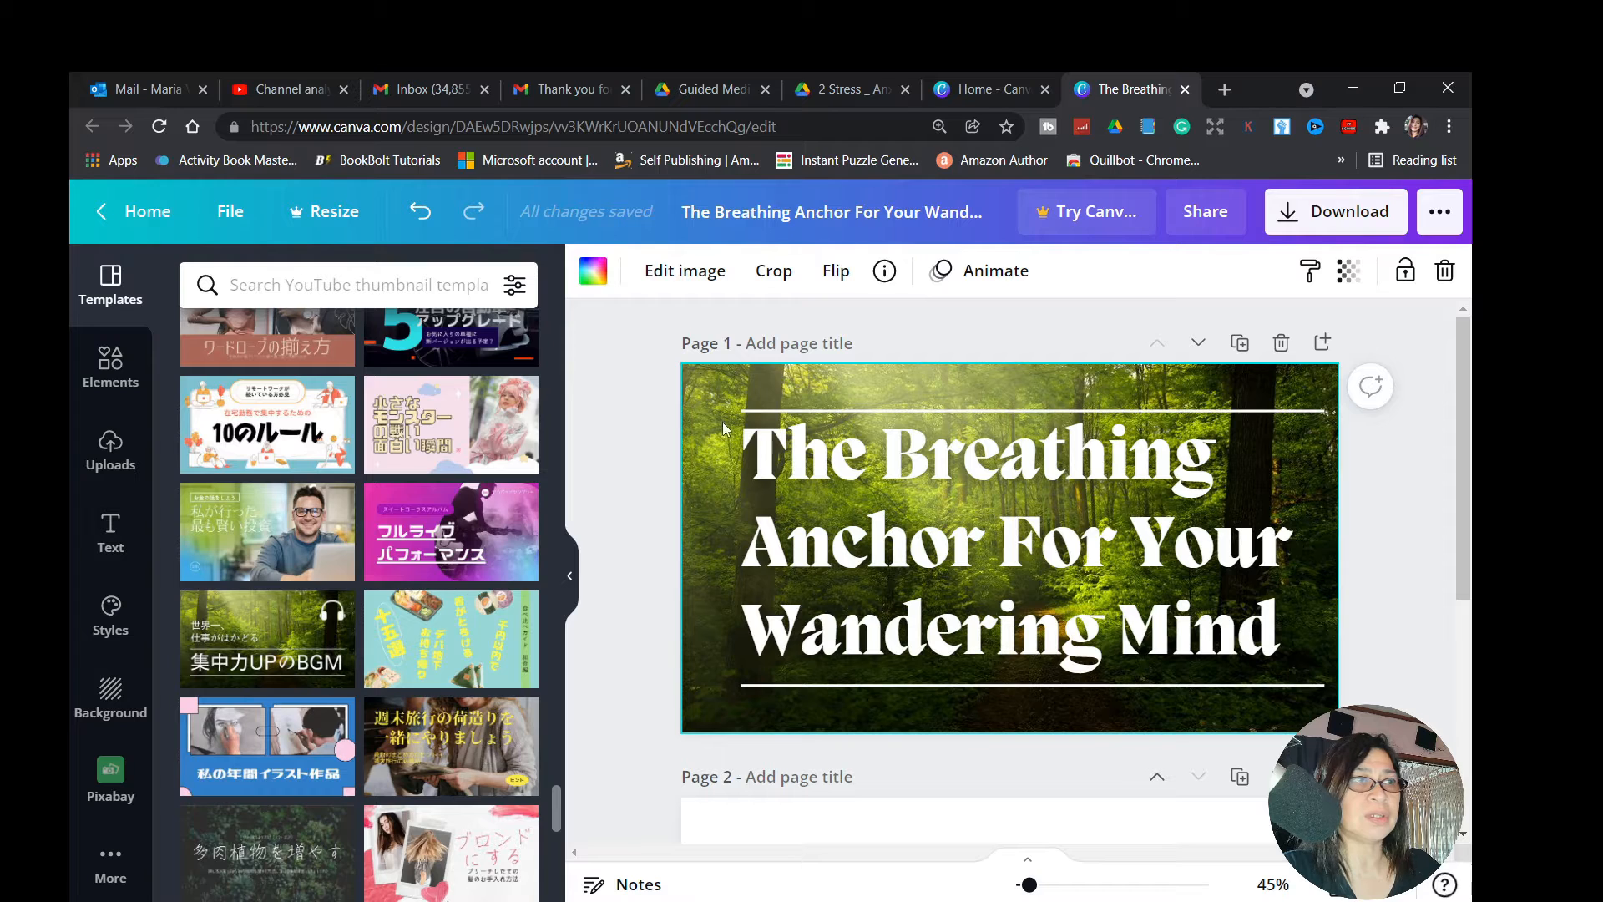
{"action": "left_click", "coordinate": [870, 686]}
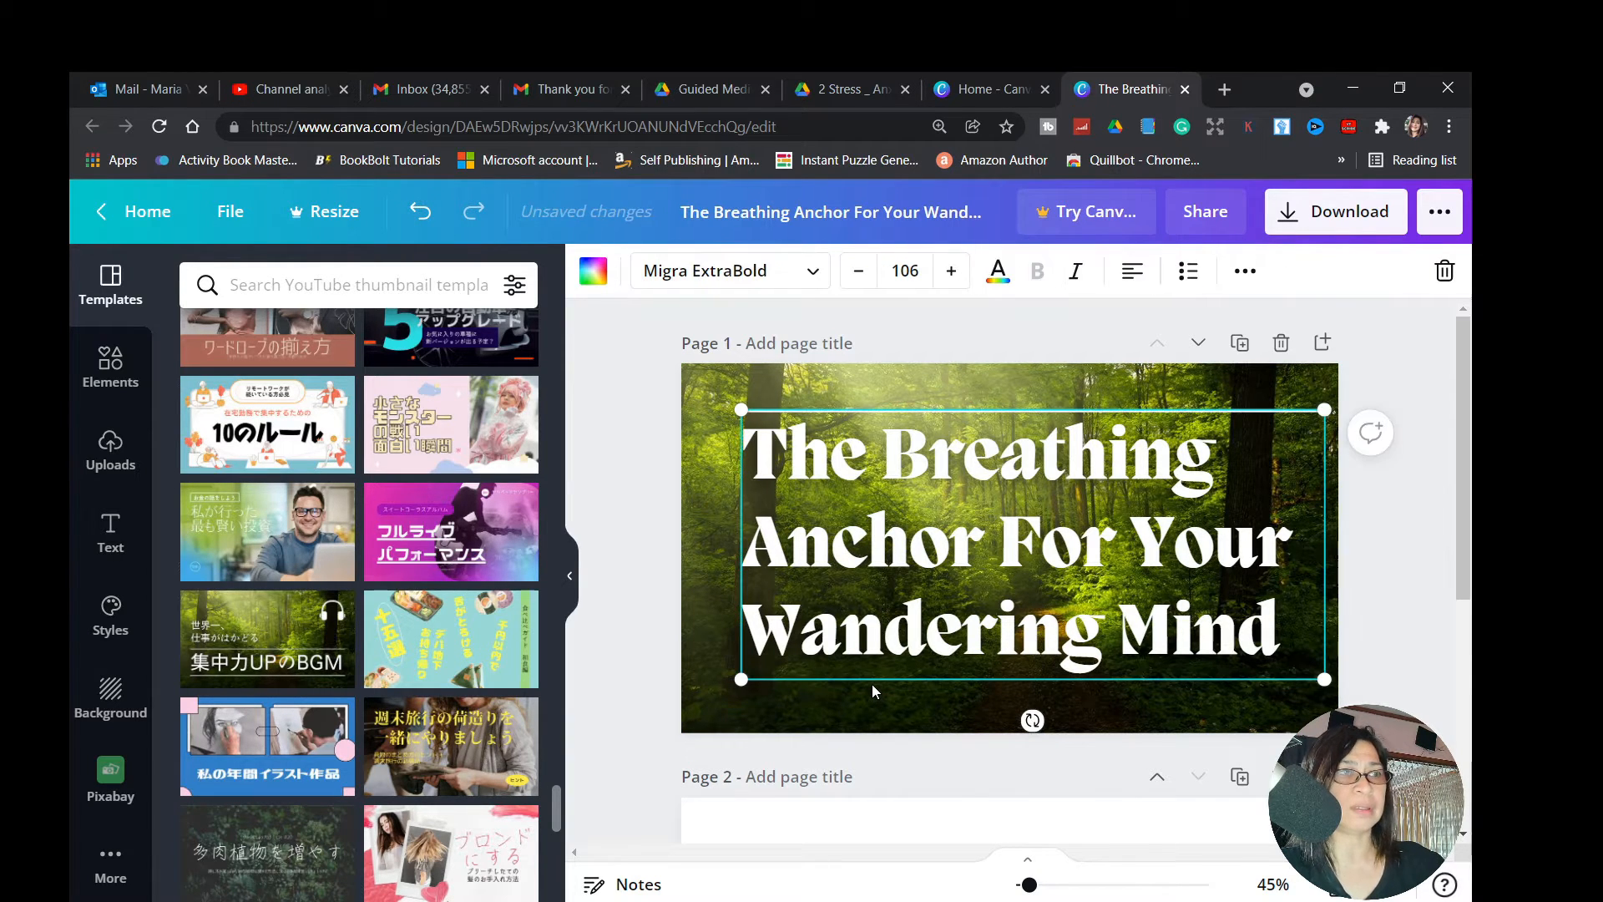
{"action": "left_click", "coordinate": [1200, 410]}
{"action": "key", "text": "Delete"}
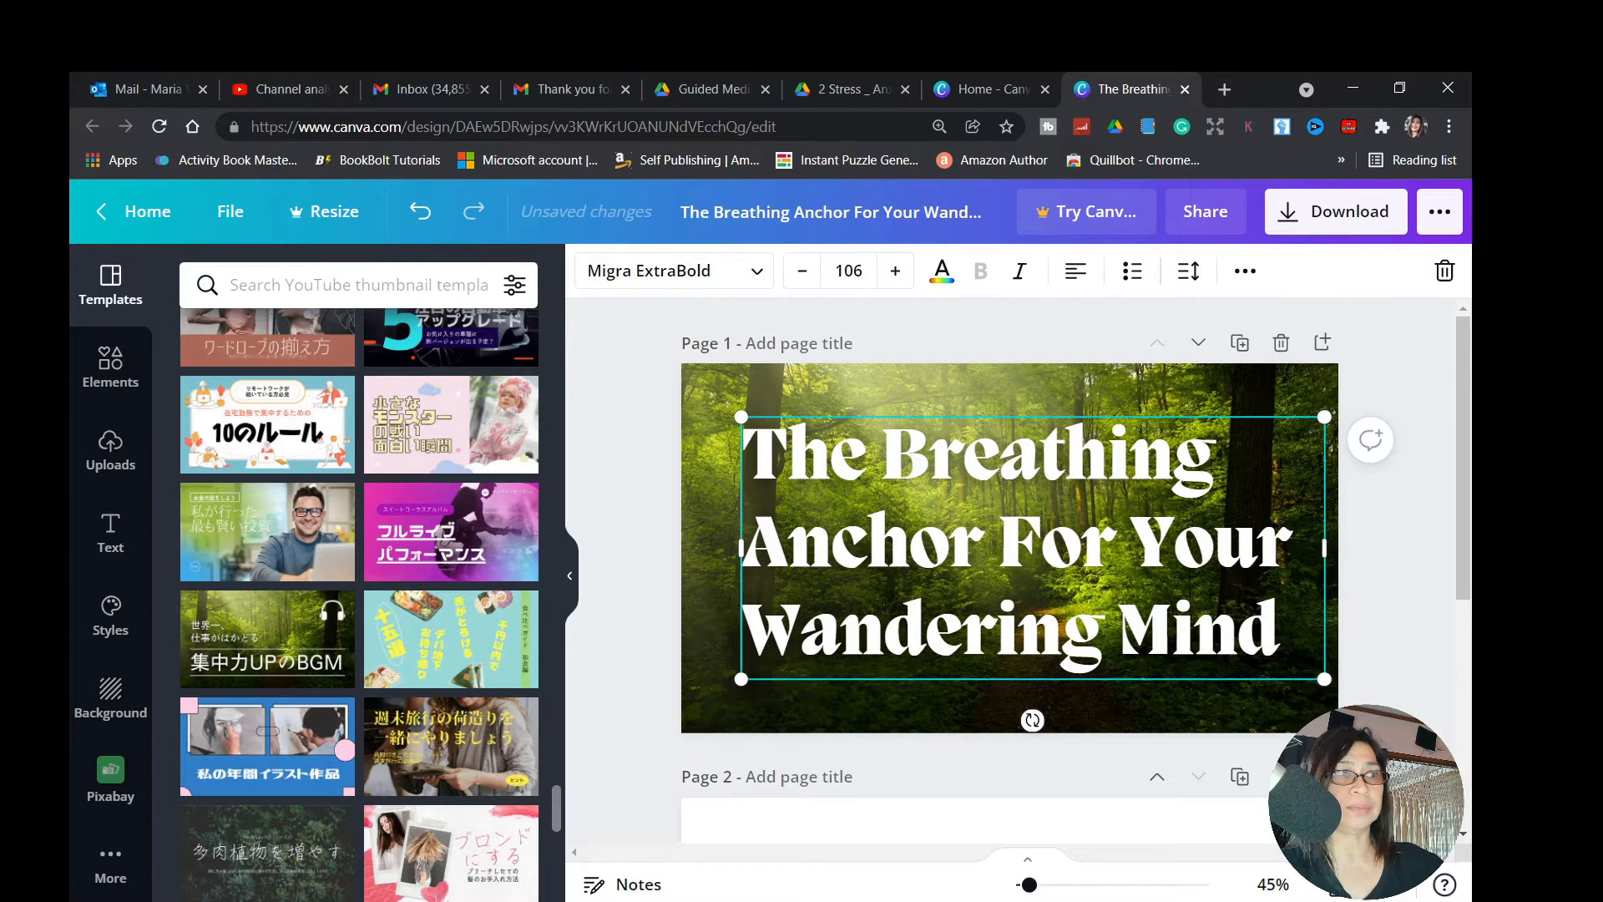
Centre-align the title text and reposition its text box at the horizontal middle of the page
{"action": "left_click", "coordinate": [1263, 708]}
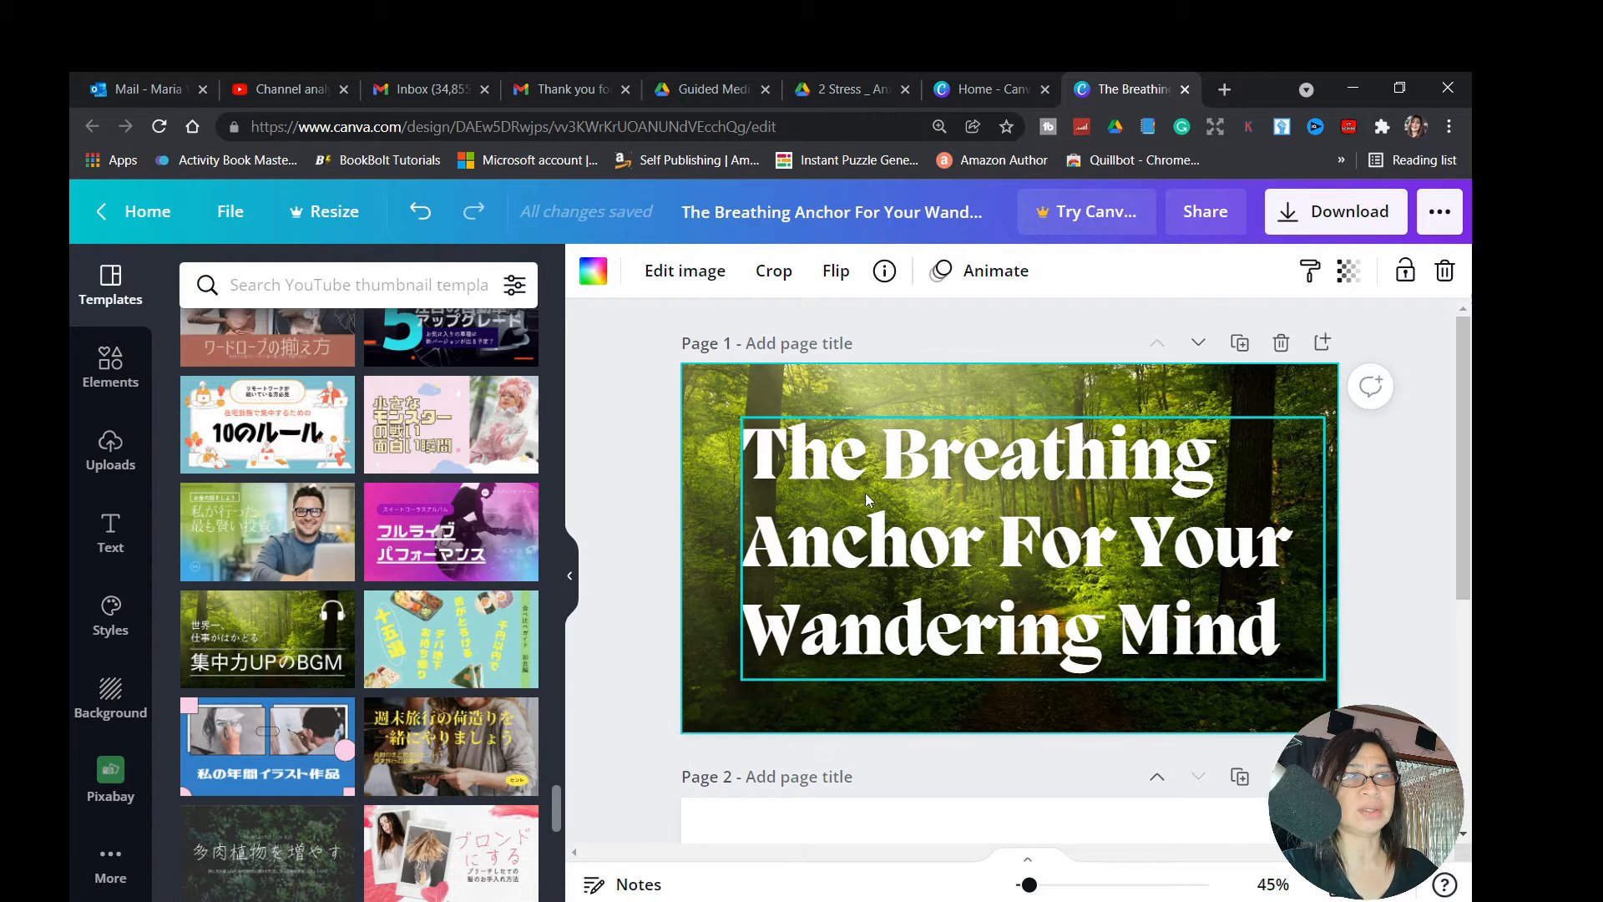
{"action": "left_click", "coordinate": [985, 474]}
{"action": "left_click_drag", "start_coordinate": [985, 474], "coordinate": [990, 474]}
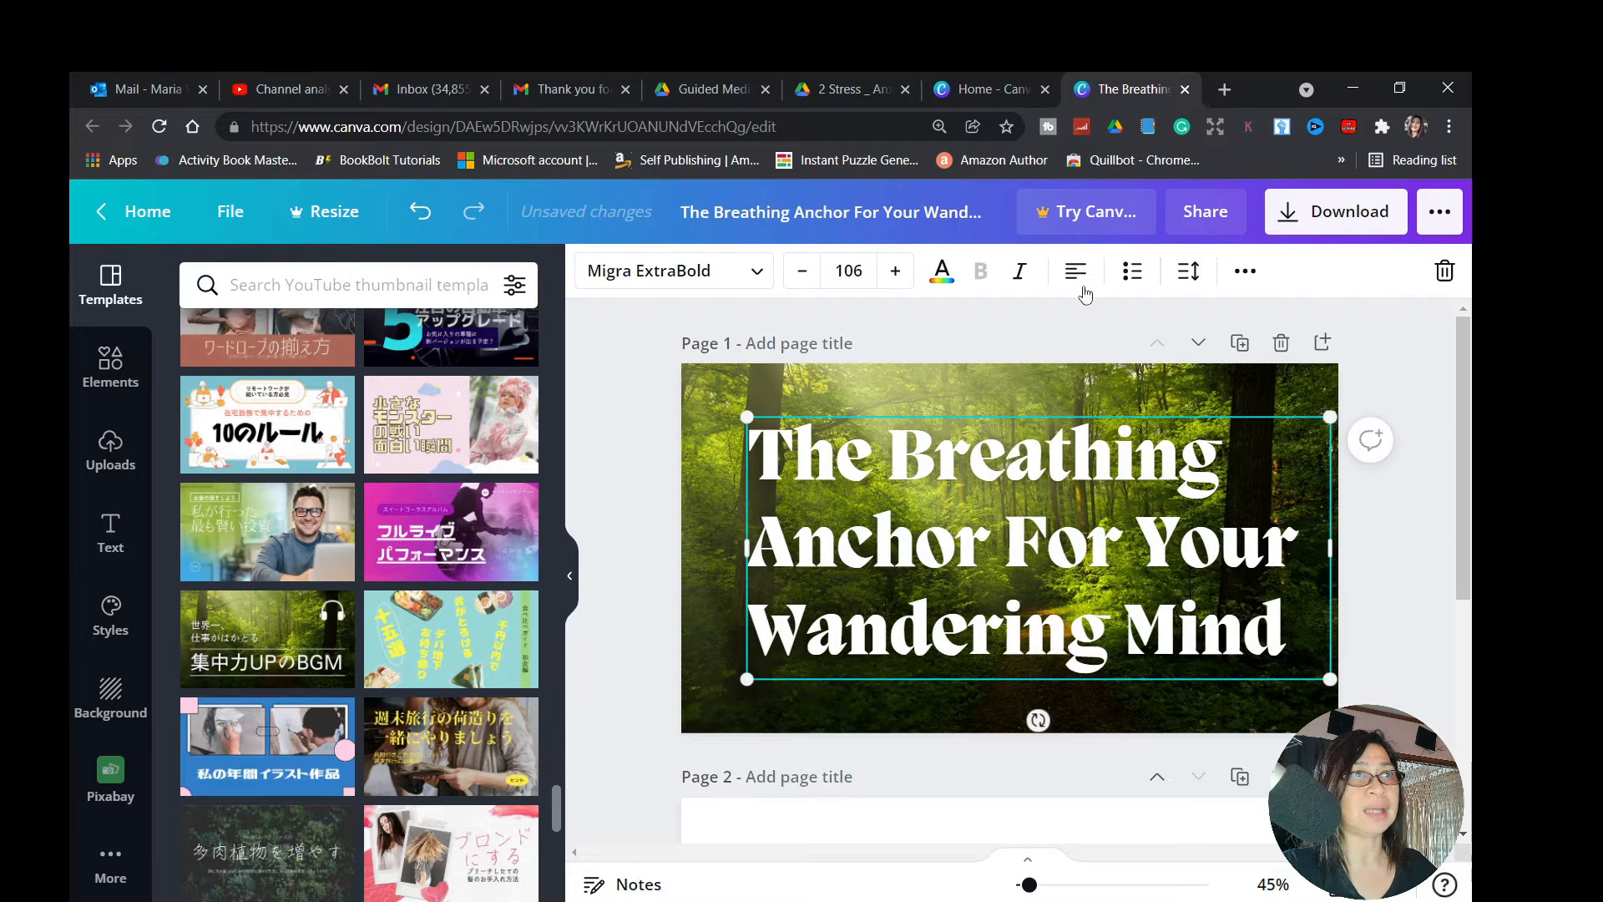
{"action": "left_click", "coordinate": [1074, 272]}
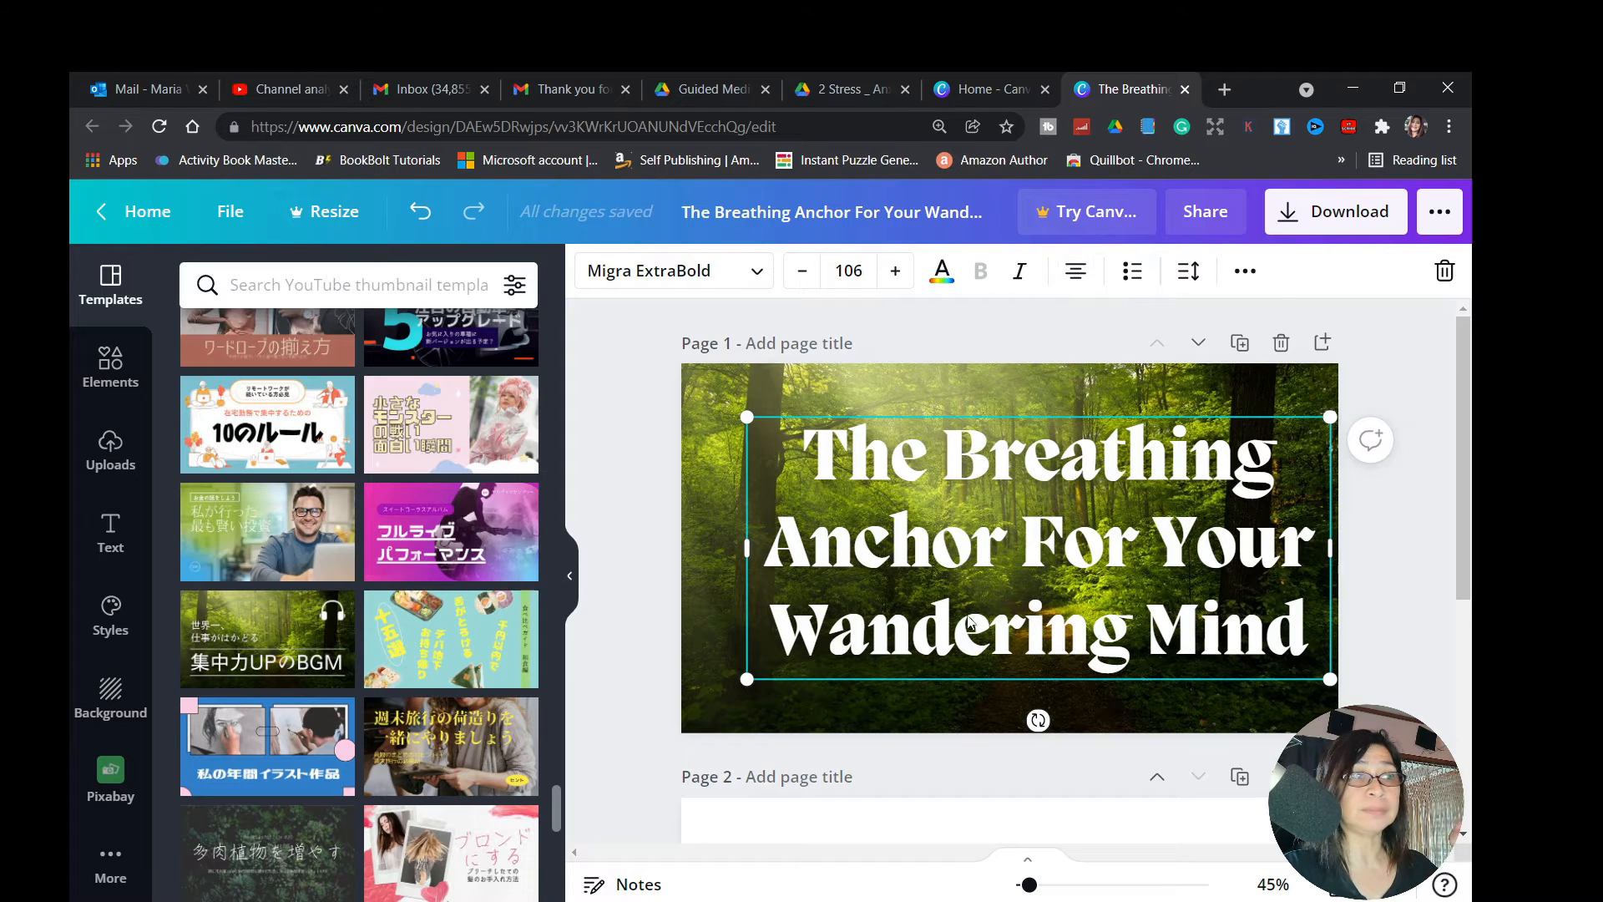
{"action": "left_click_drag", "start_coordinate": [969, 672], "coordinate": [950, 672]}
{"action": "left_click", "coordinate": [946, 723]}
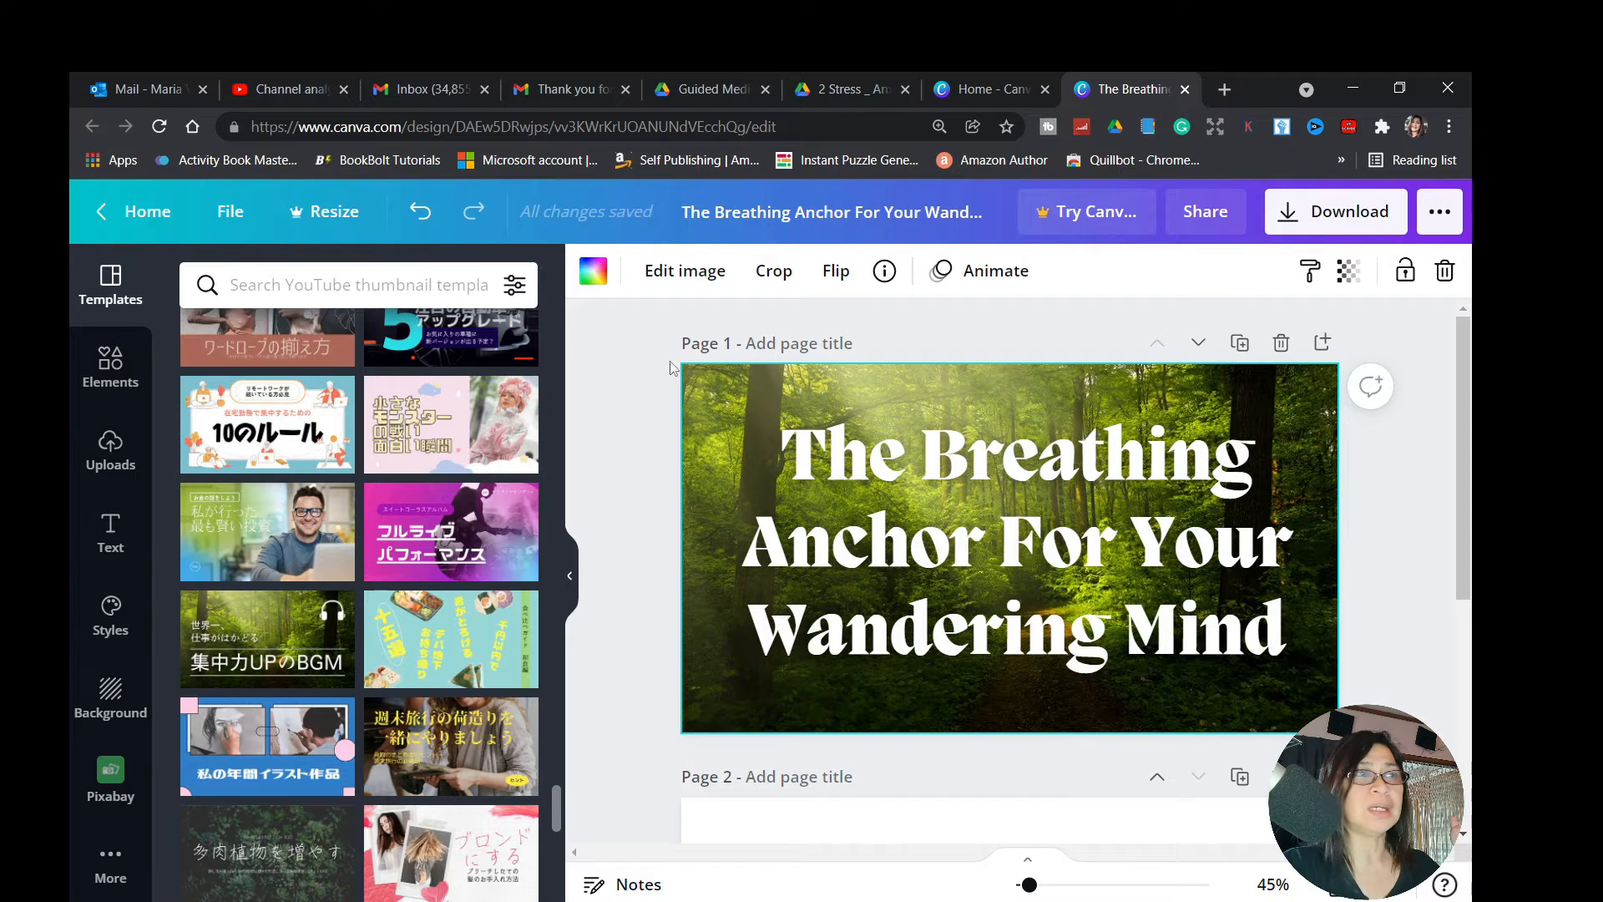
{"action": "scroll", "coordinate": [238, 574], "scroll_direction": "down", "scroll_amount": 2}
{"action": "scroll", "coordinate": [239, 626], "scroll_direction": "down", "scroll_amount": 5}
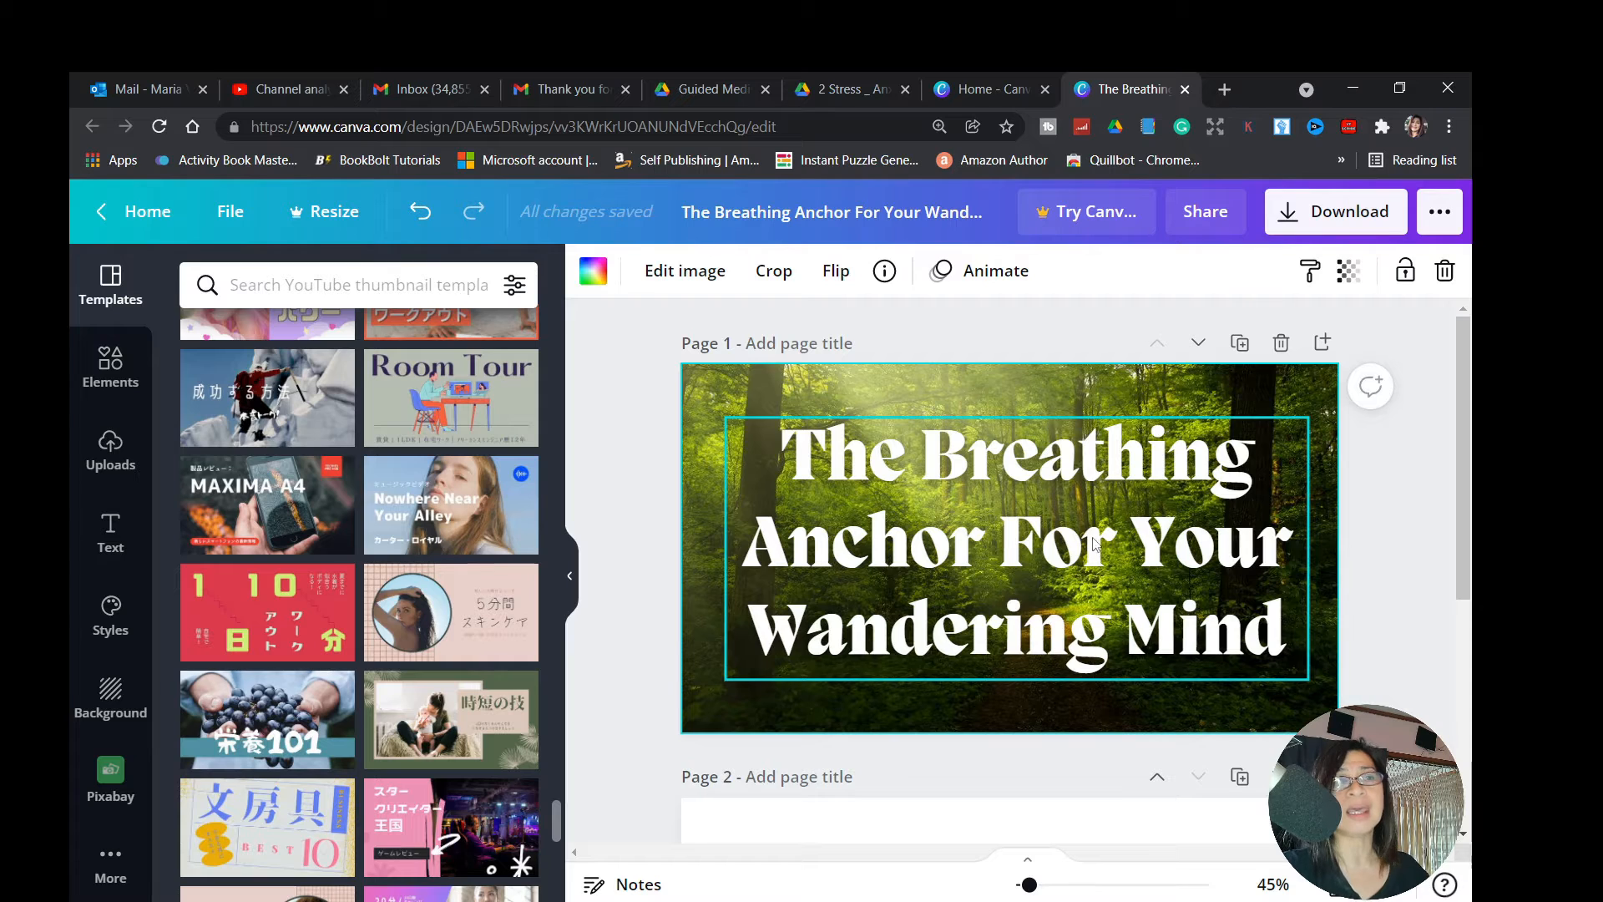
Download all pages of the design as PNG, keeping the download settings saved
{"action": "left_click", "coordinate": [1356, 221]}
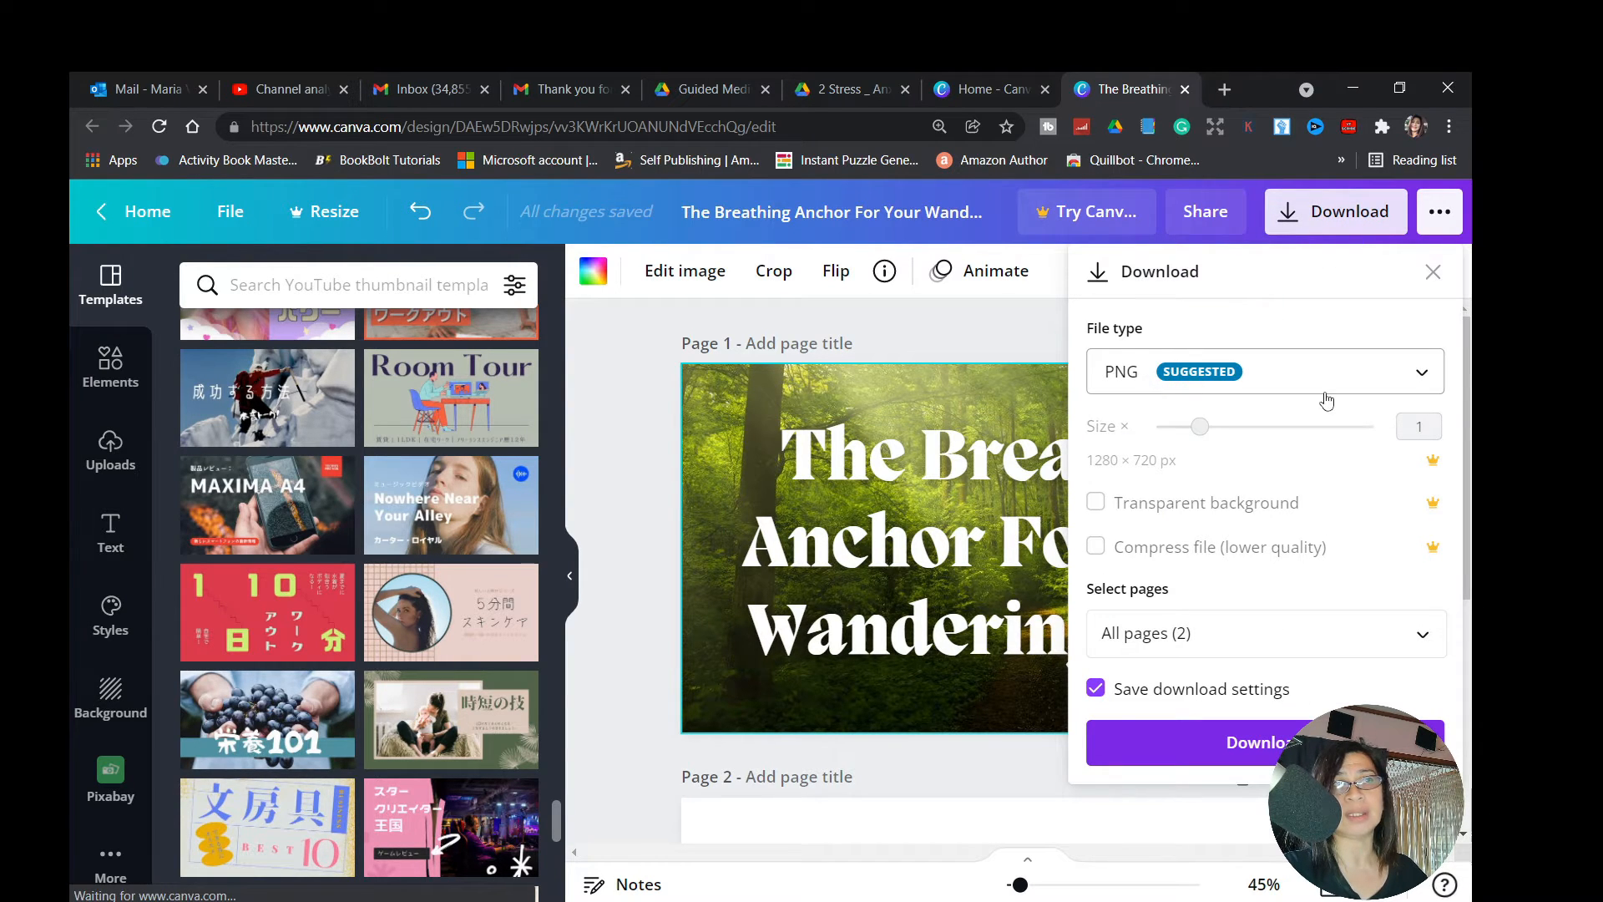
{"action": "left_click", "coordinate": [1428, 375]}
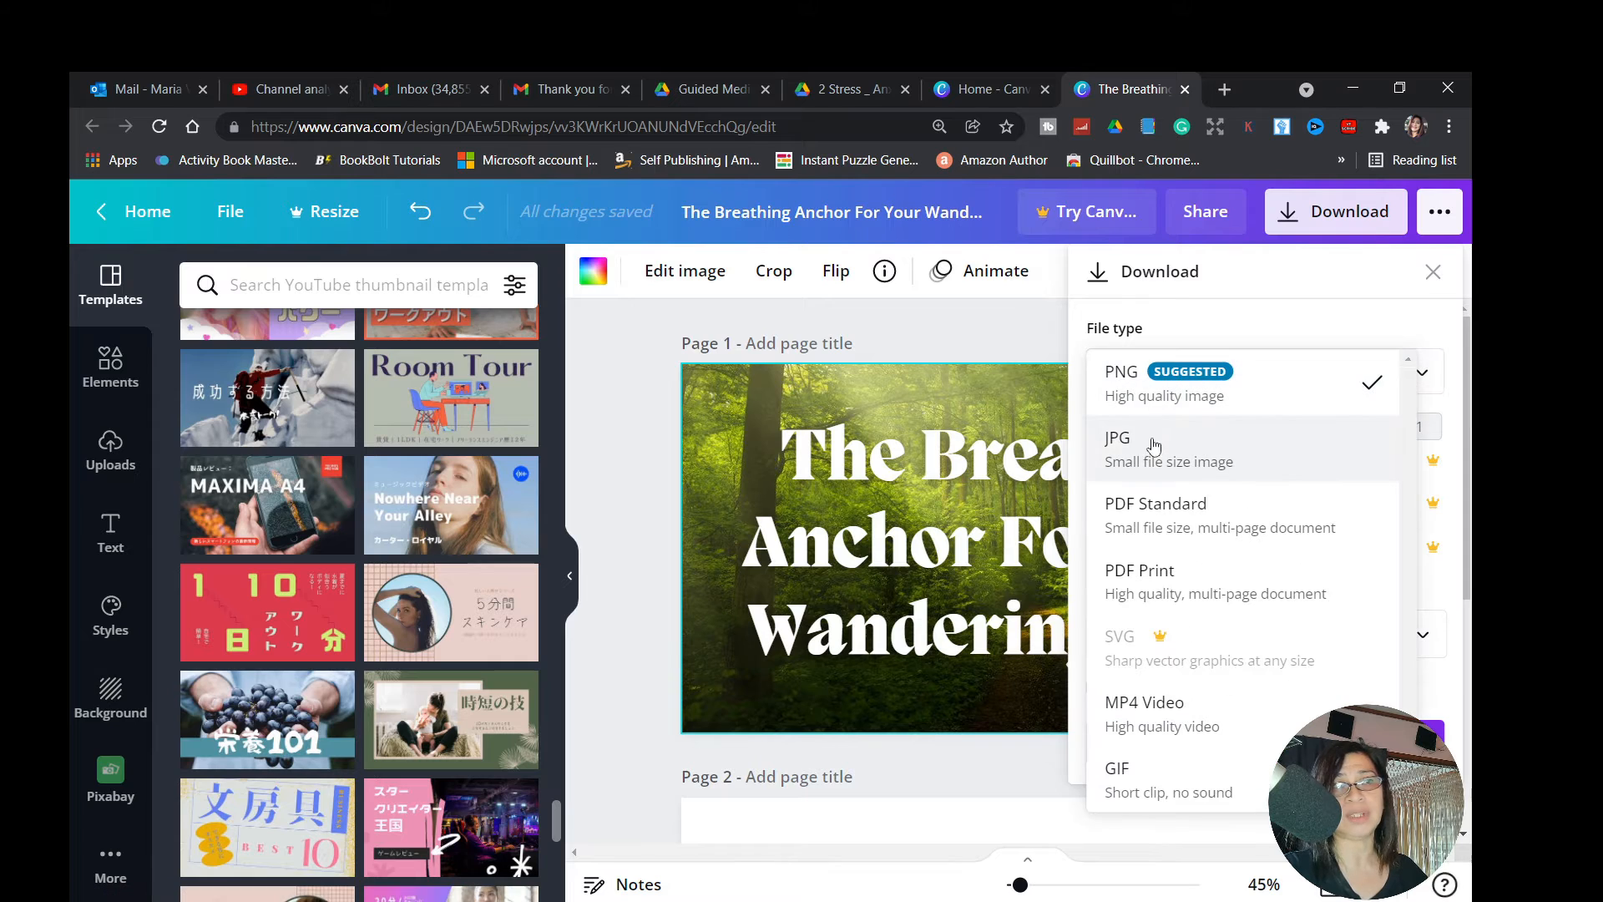
{"action": "left_click", "coordinate": [1149, 391]}
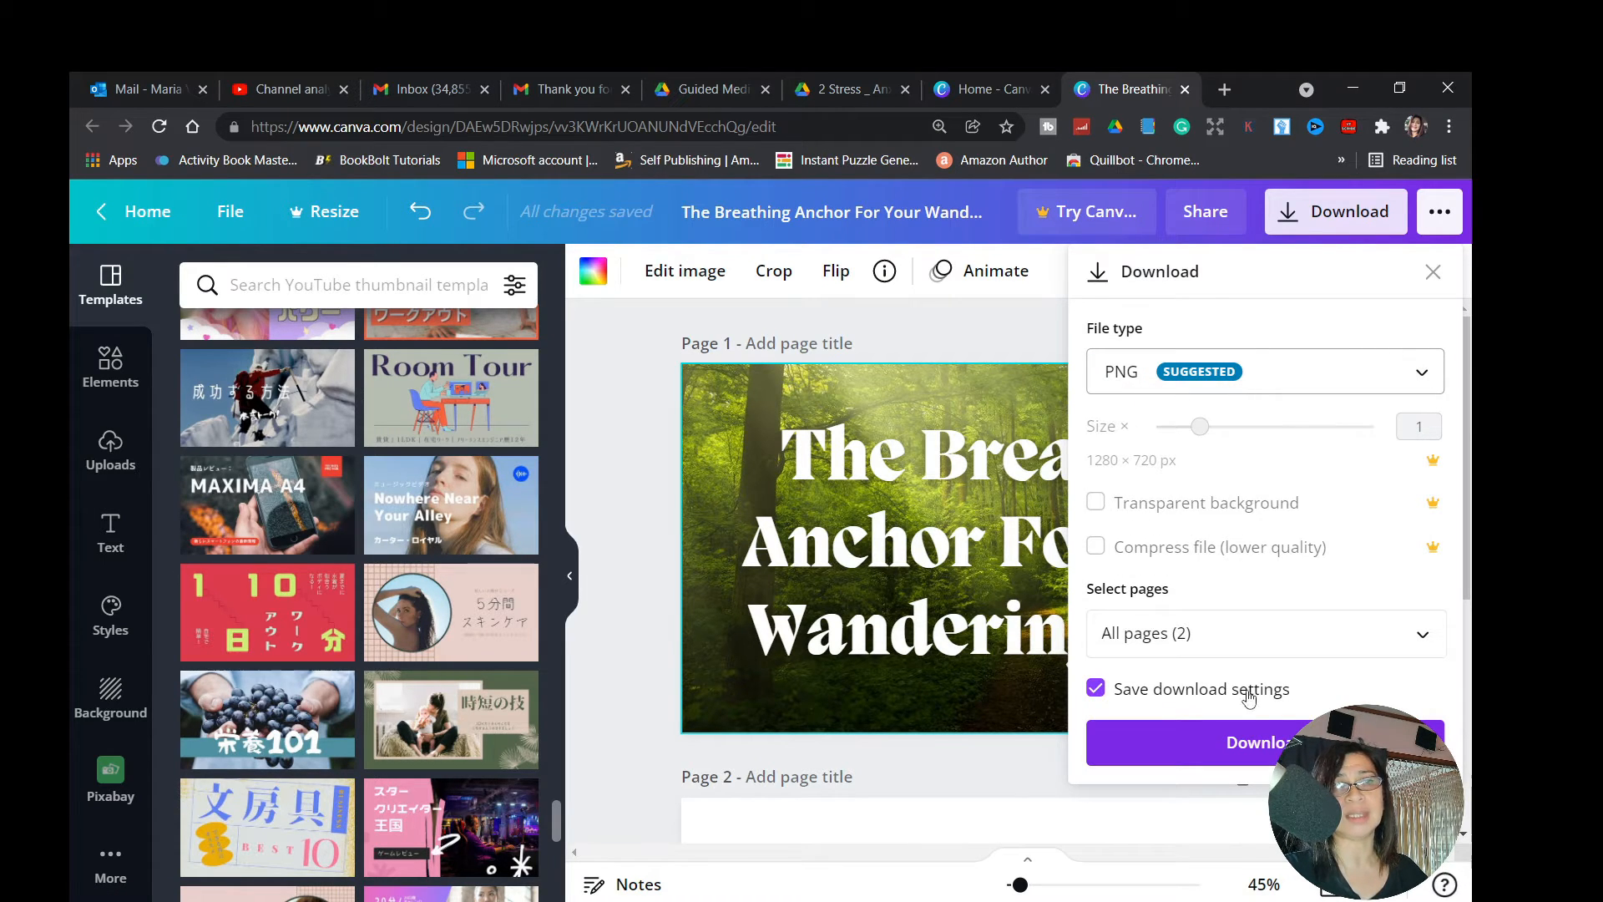
{"action": "left_click", "coordinate": [1262, 742]}
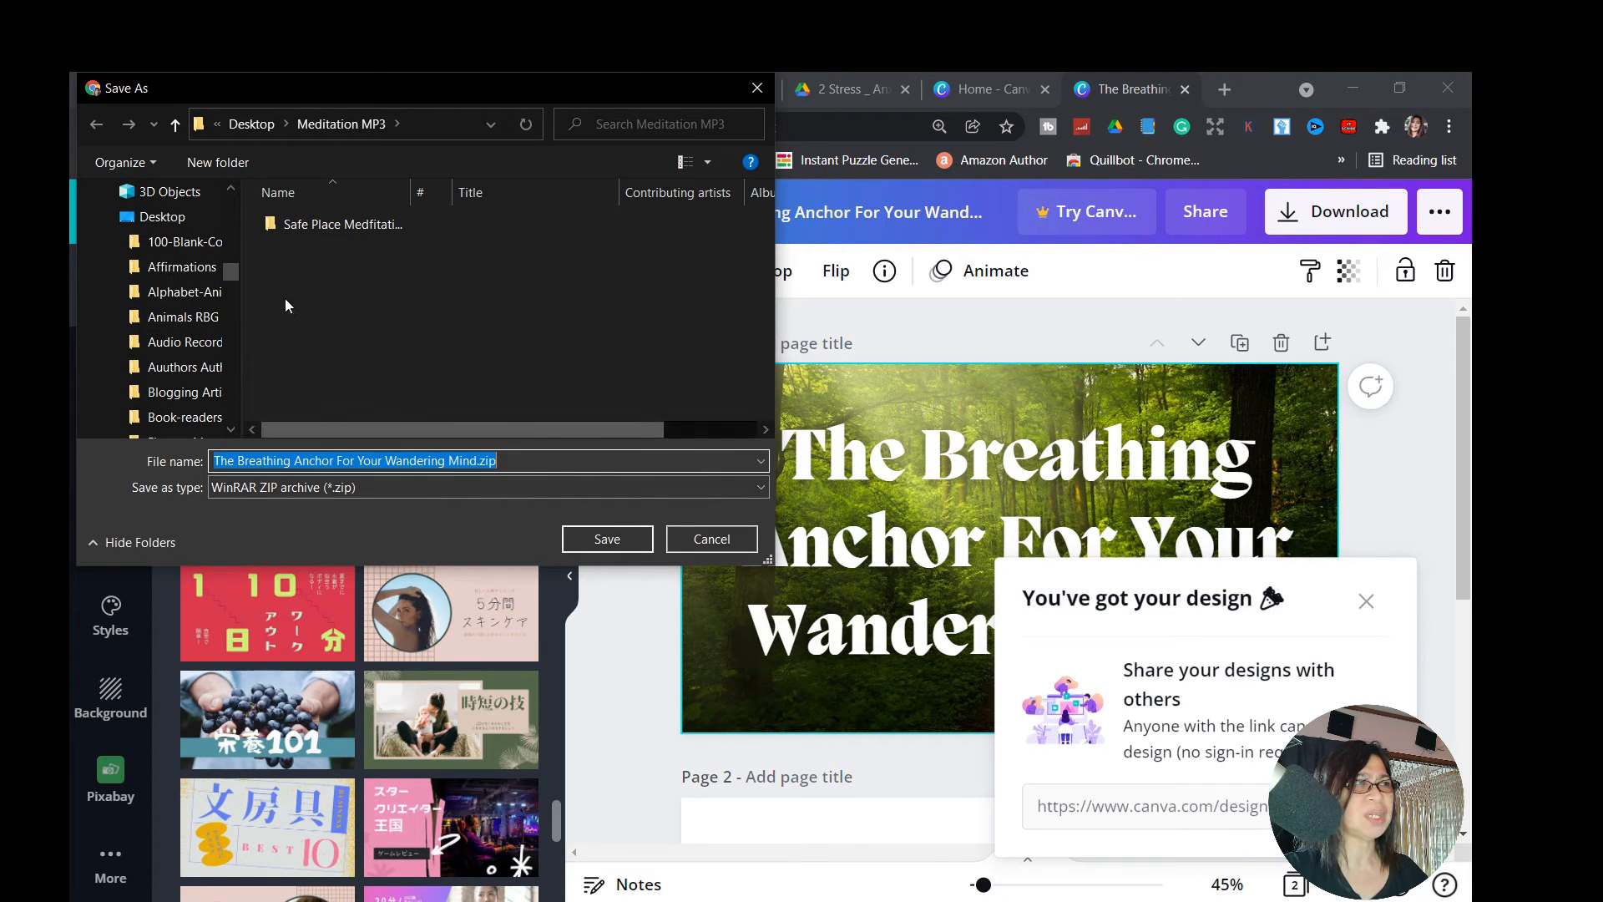
Save The Breathing Anchor For Your Wandering Mind.zip to the Desktop and dismiss the design-sharing message
{"action": "left_click_drag", "start_coordinate": [235, 277], "coordinate": [230, 203]}
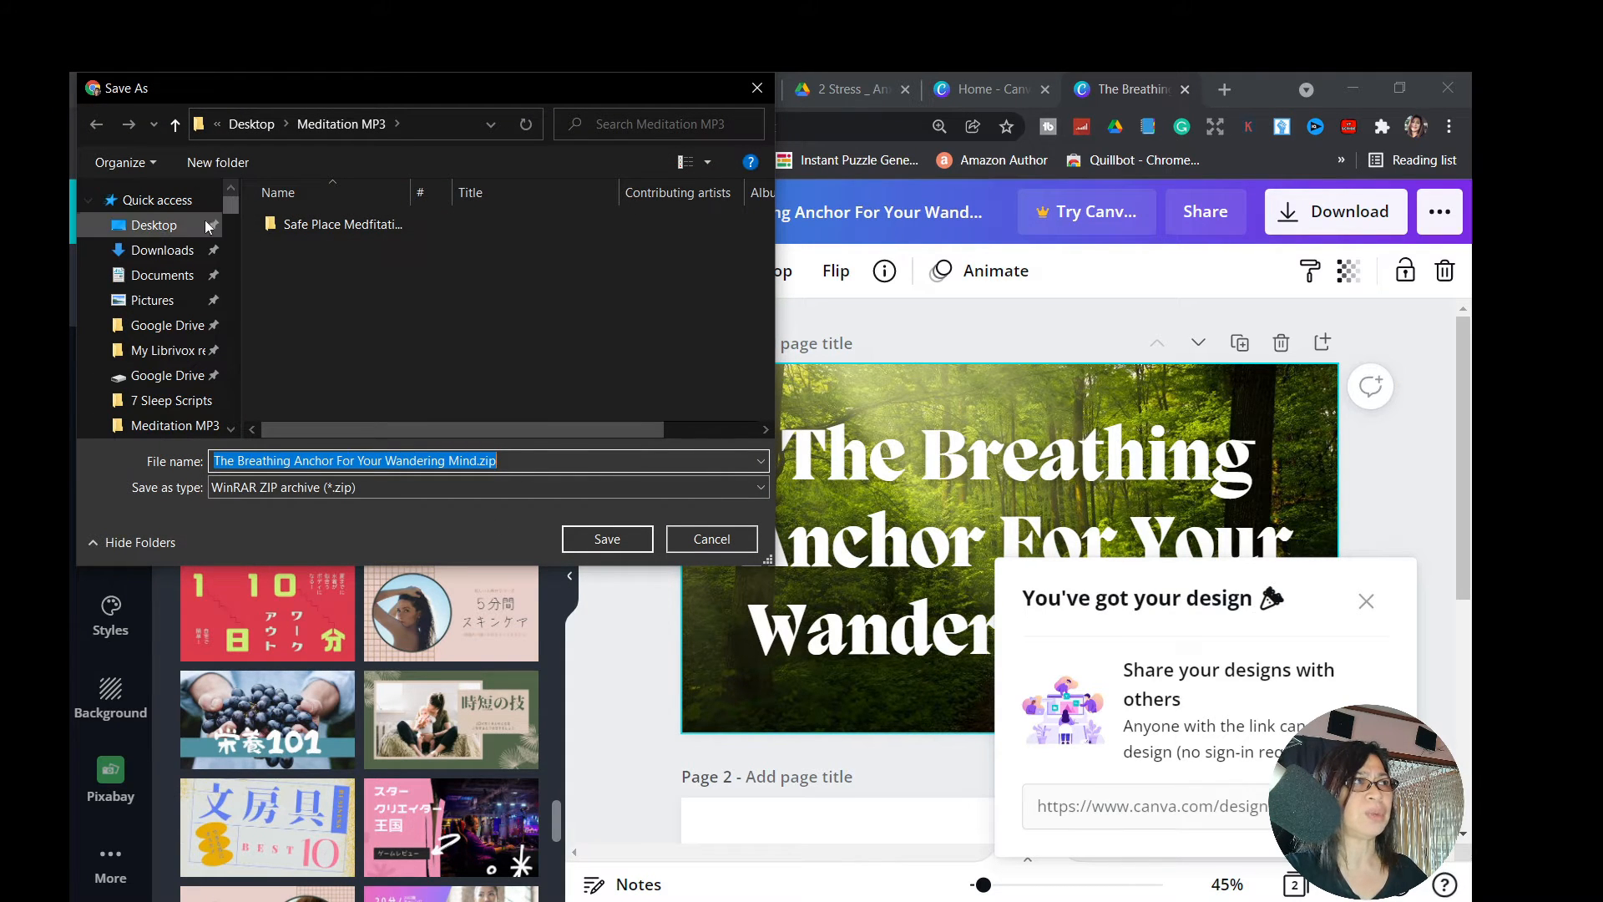
{"action": "left_click", "coordinate": [158, 226]}
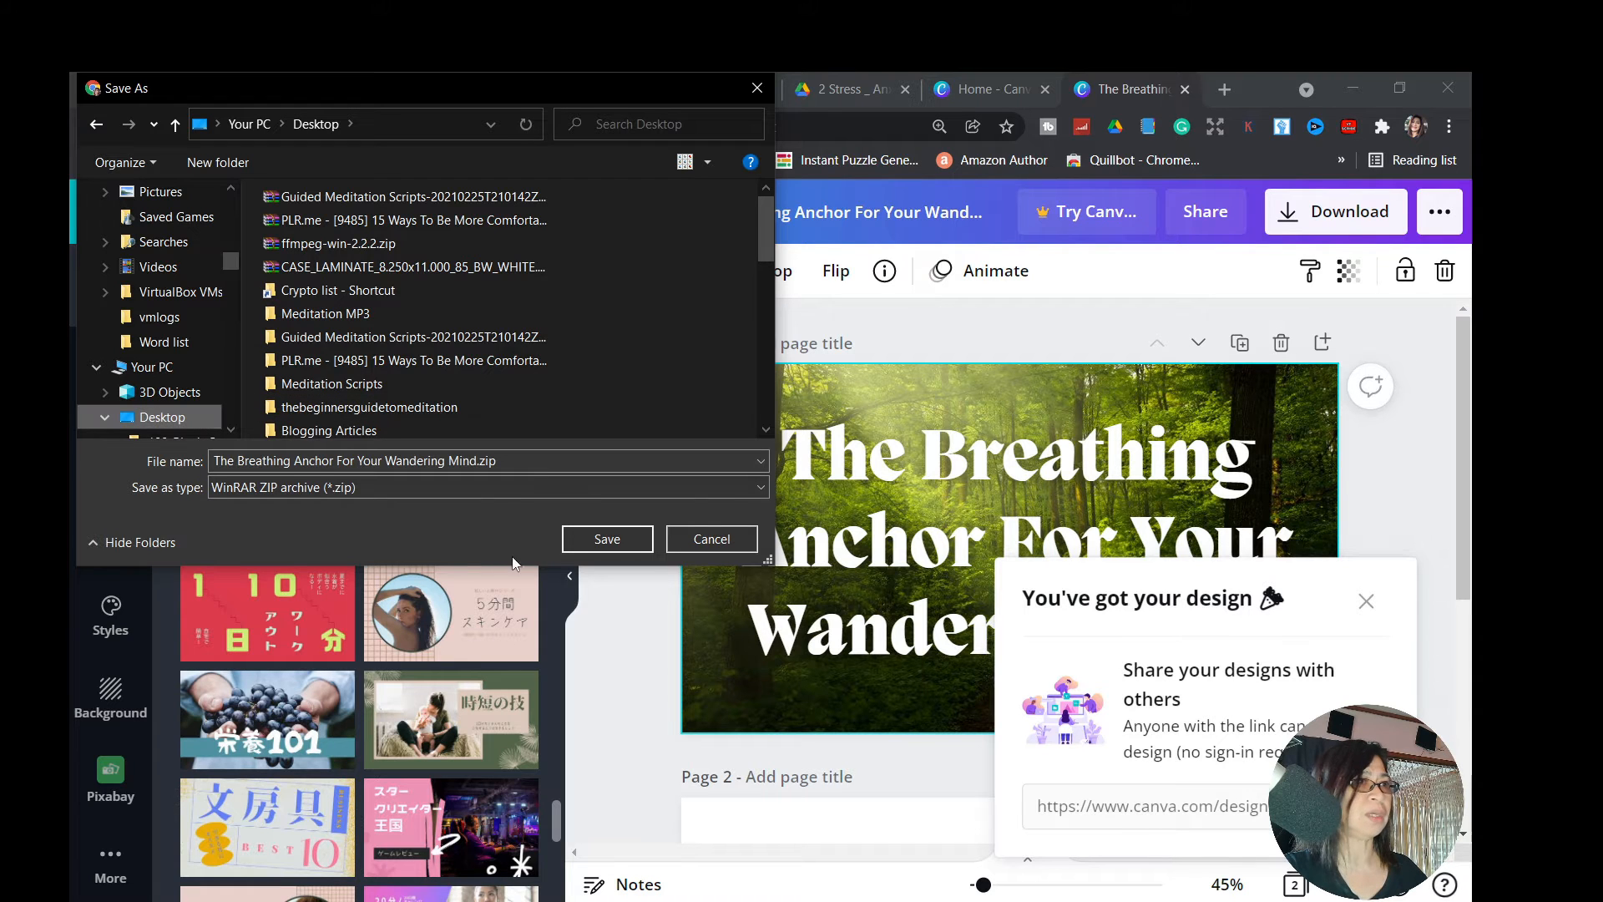
{"action": "left_click", "coordinate": [601, 539]}
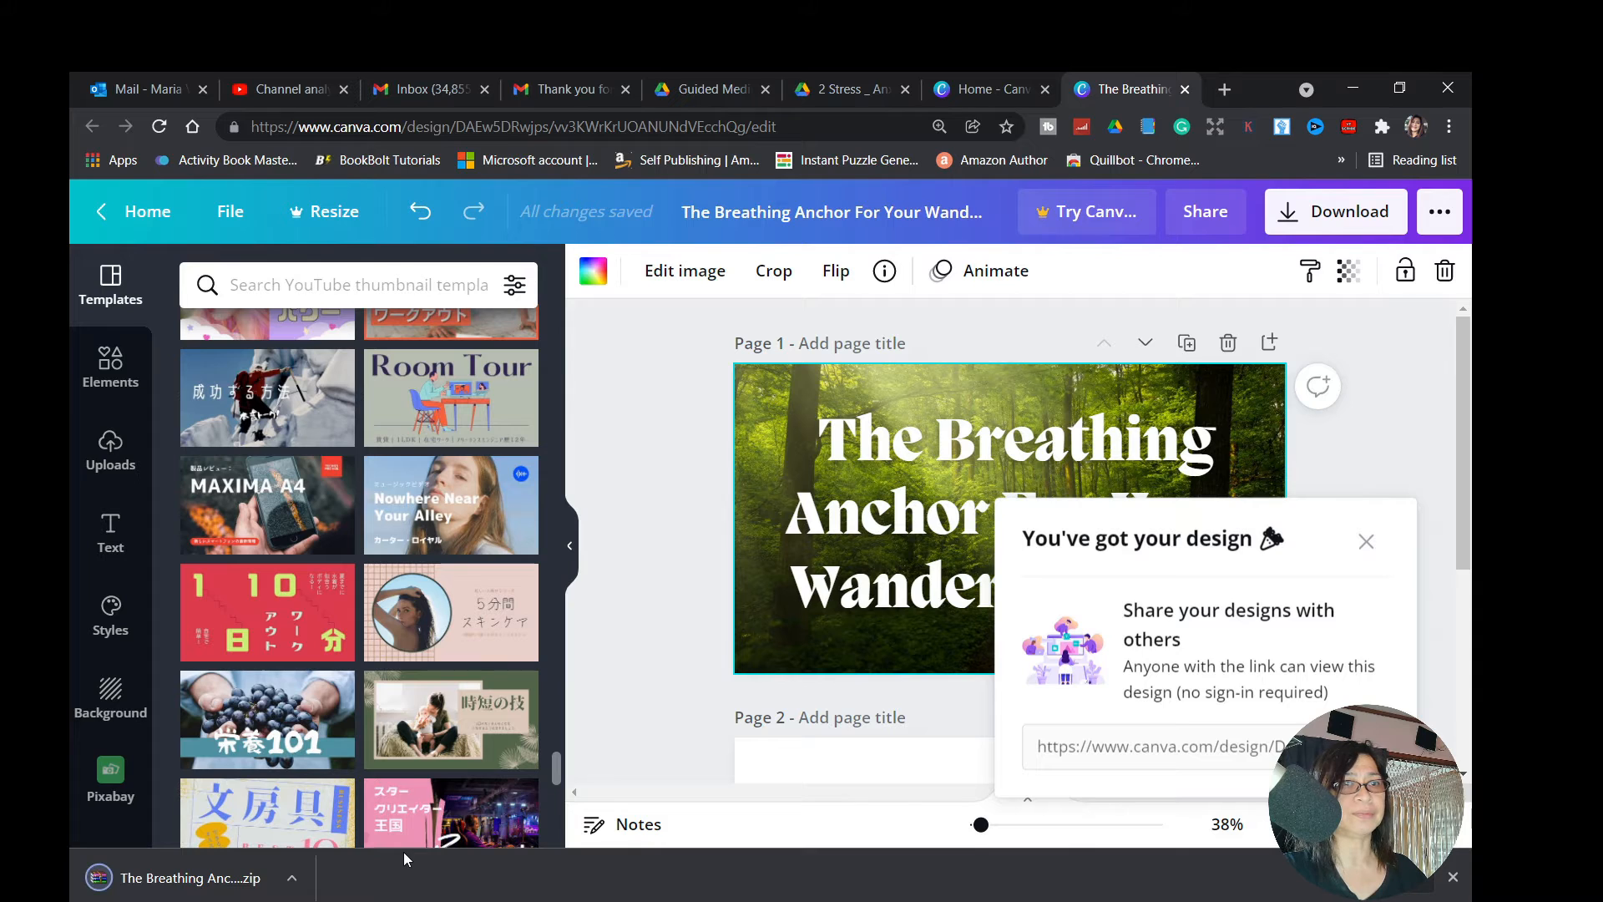
{"action": "left_click", "coordinate": [1364, 543]}
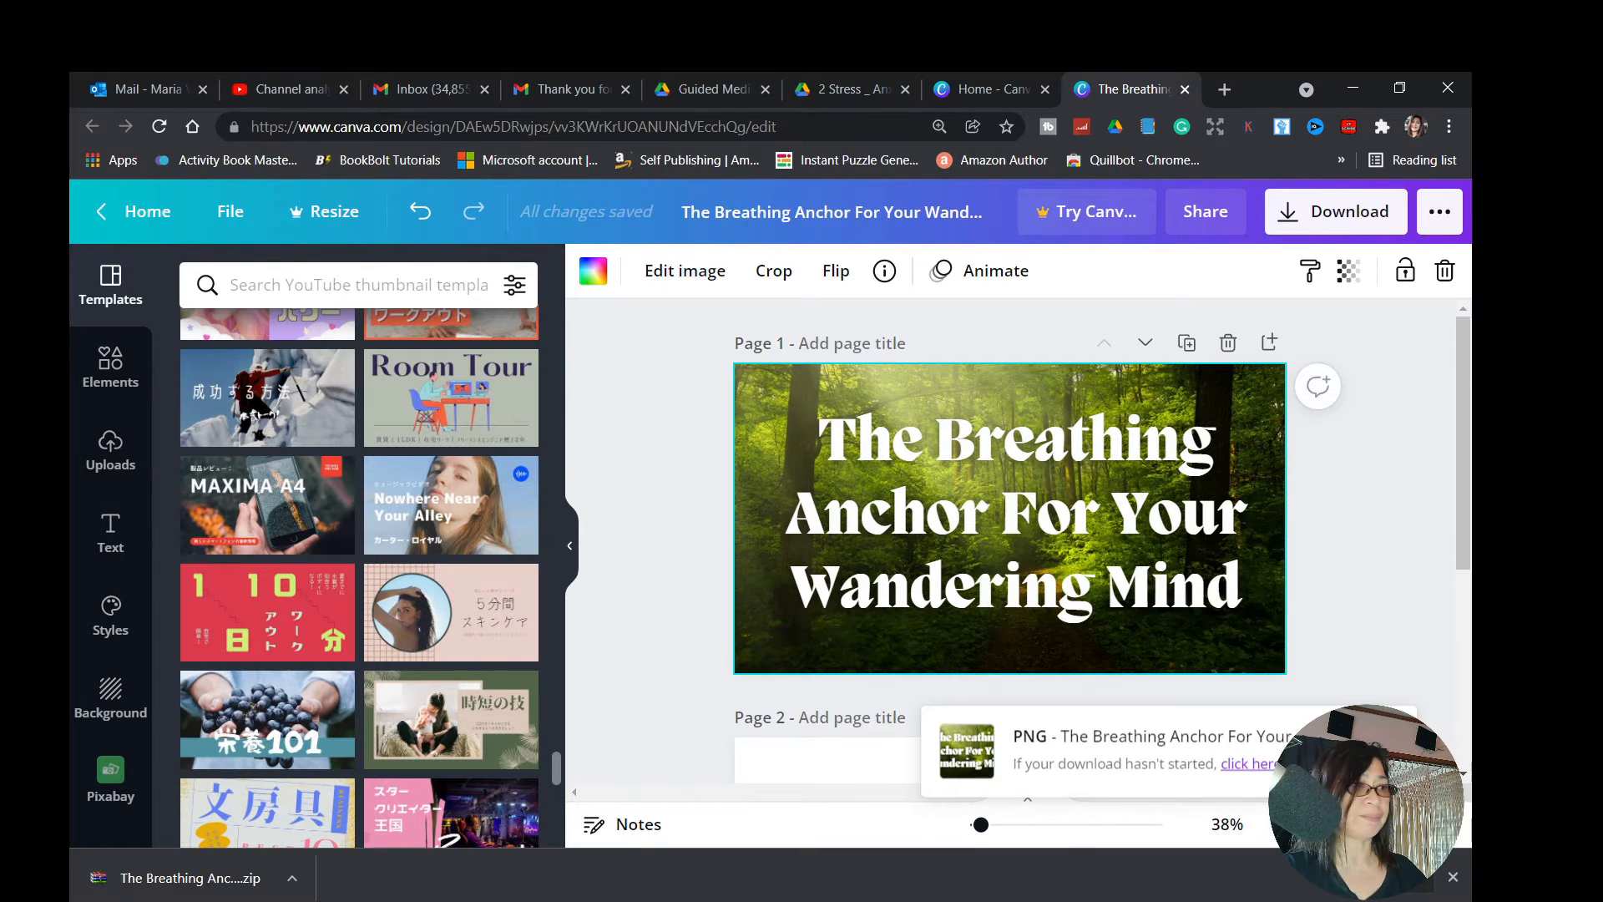
Switch to the YouTube channel and upload the video Breathing Anchor.mp4 from the Desktop
{"action": "key", "text": "ctrl+2"}
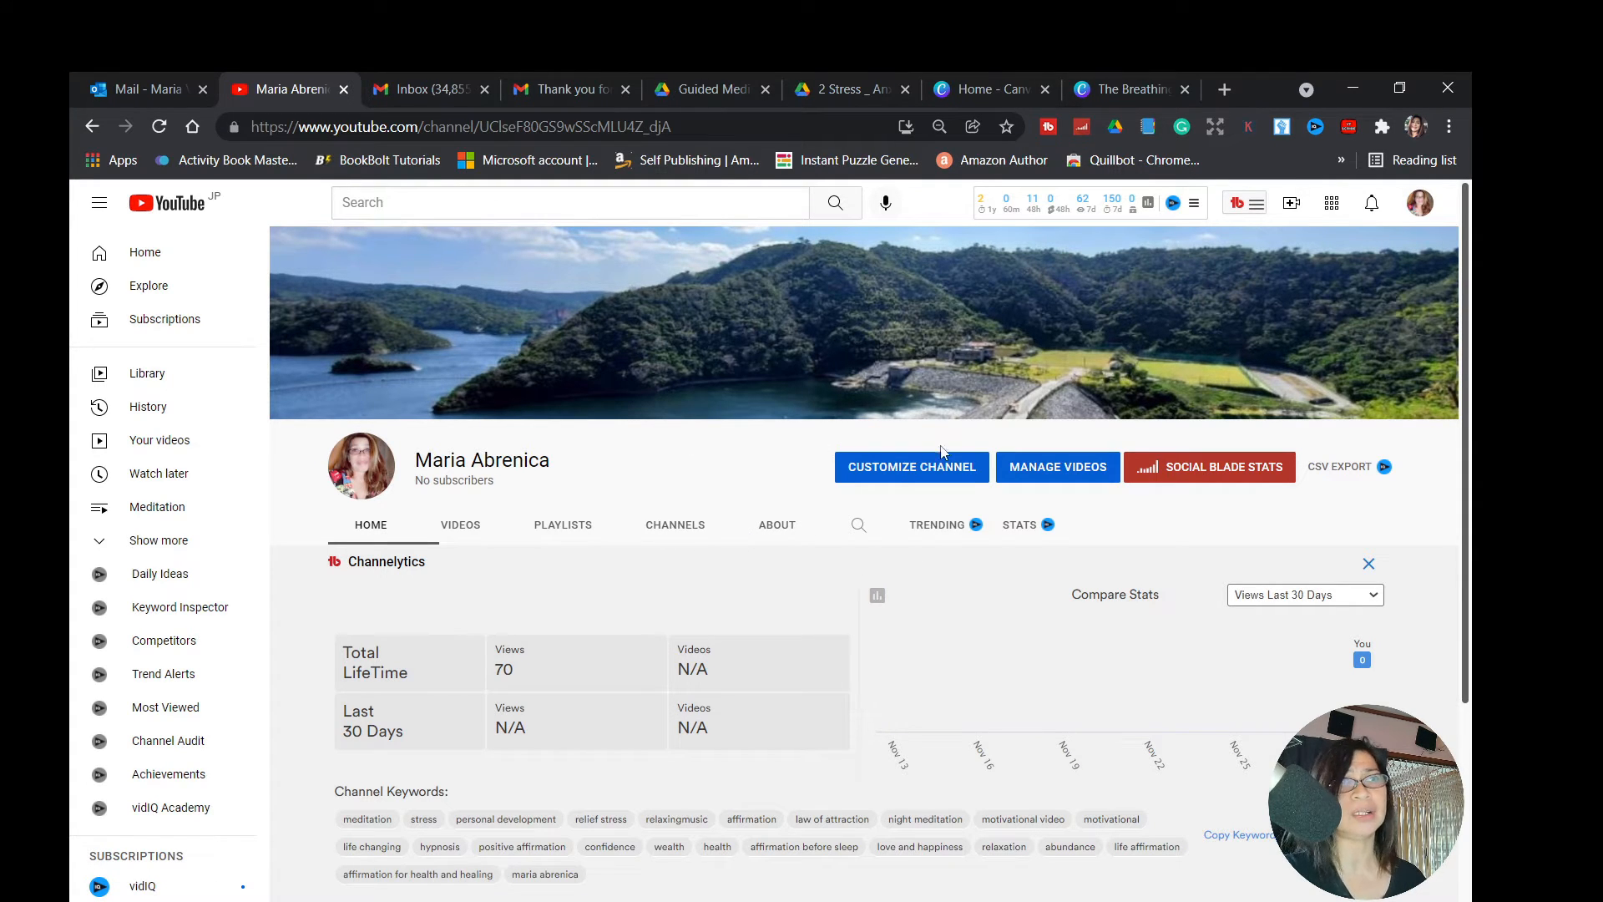
{"action": "left_click", "coordinate": [1289, 208]}
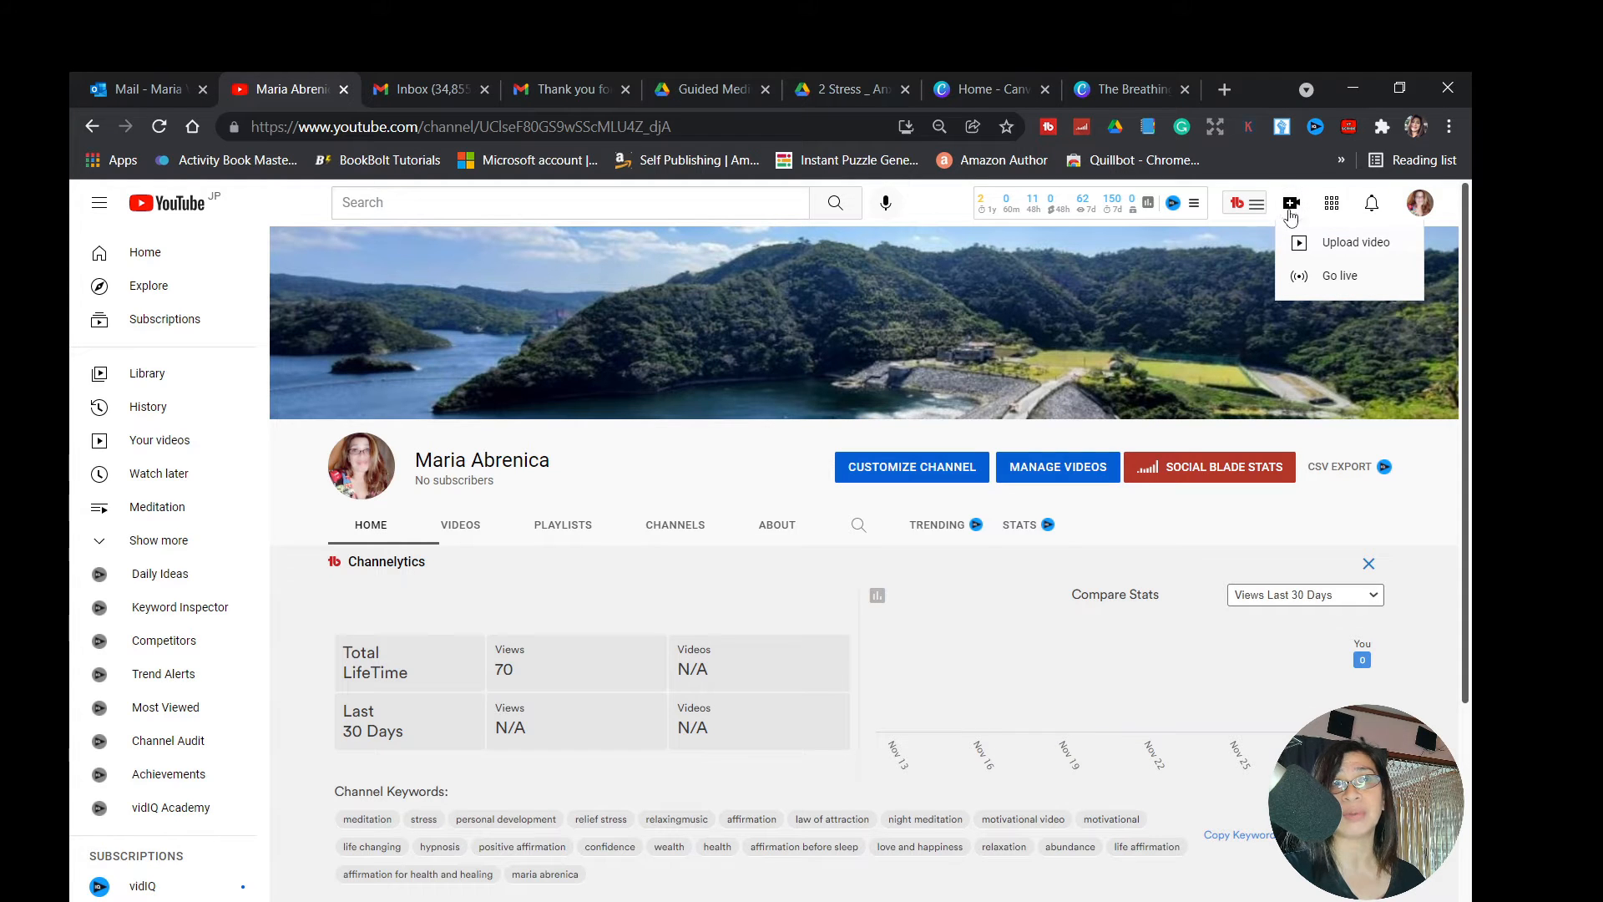
{"action": "left_click", "coordinate": [1322, 248]}
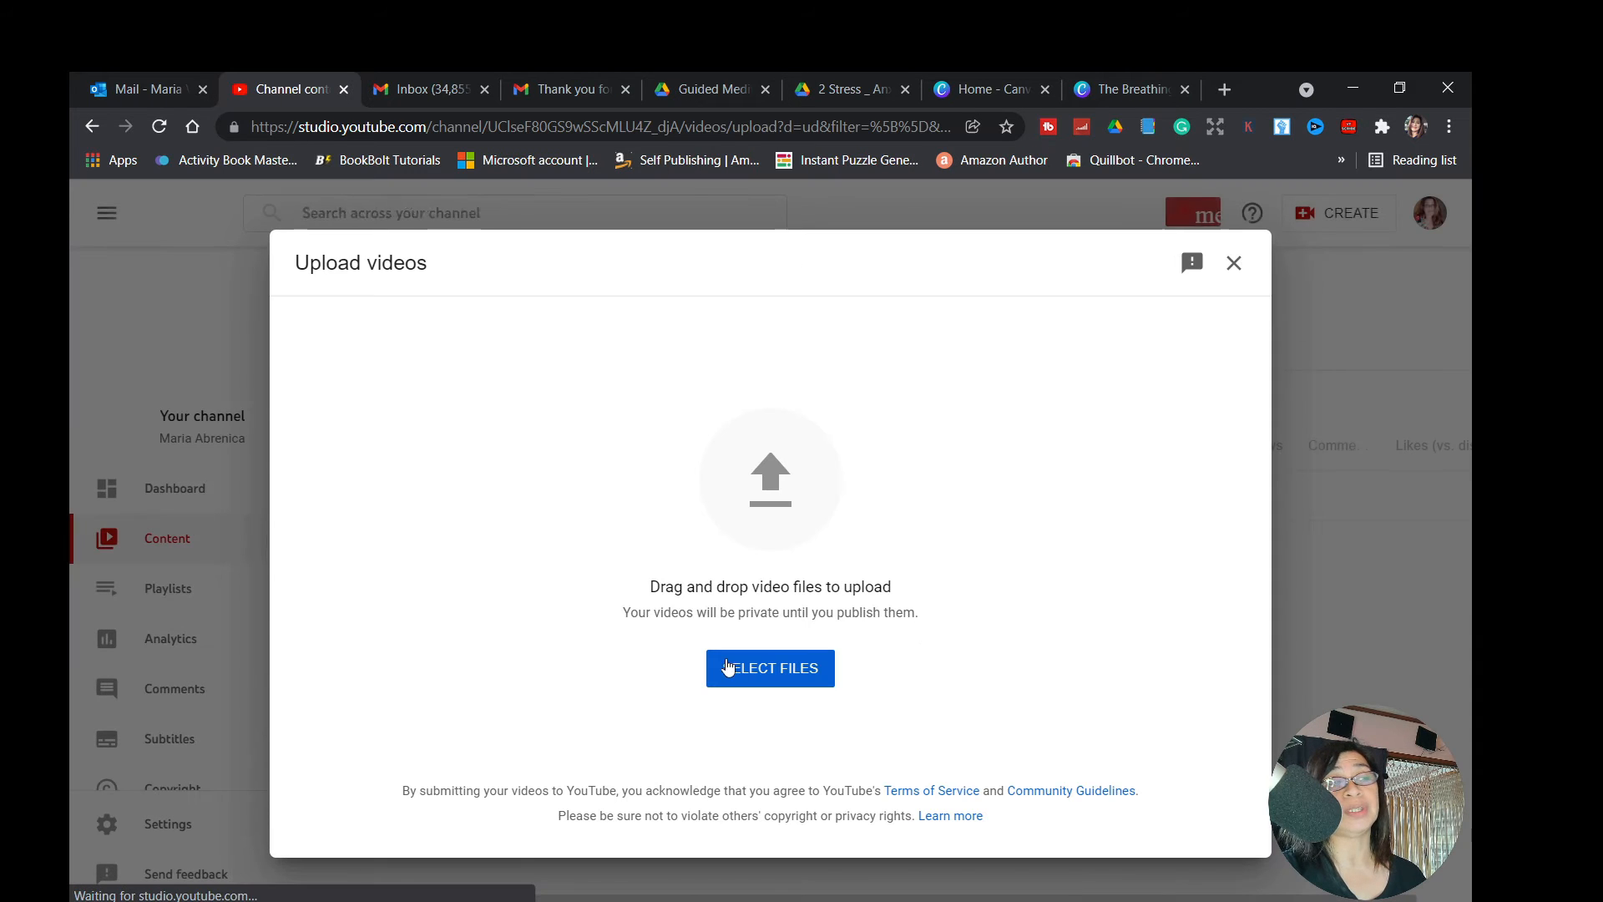
{"action": "left_click", "coordinate": [758, 678]}
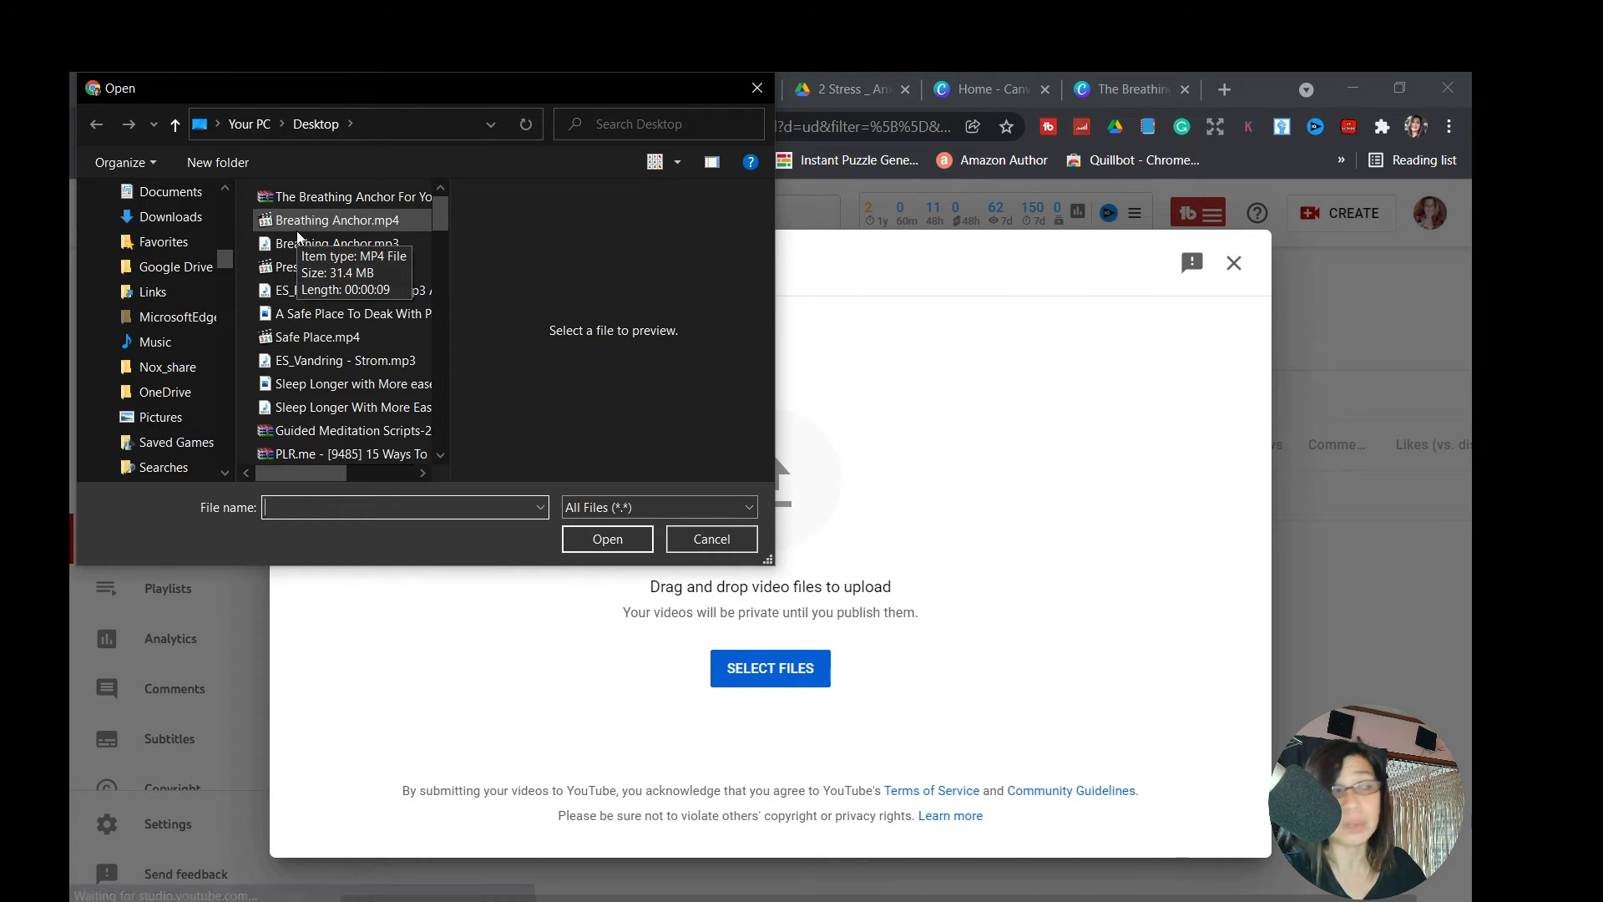
{"action": "left_click", "coordinate": [334, 219]}
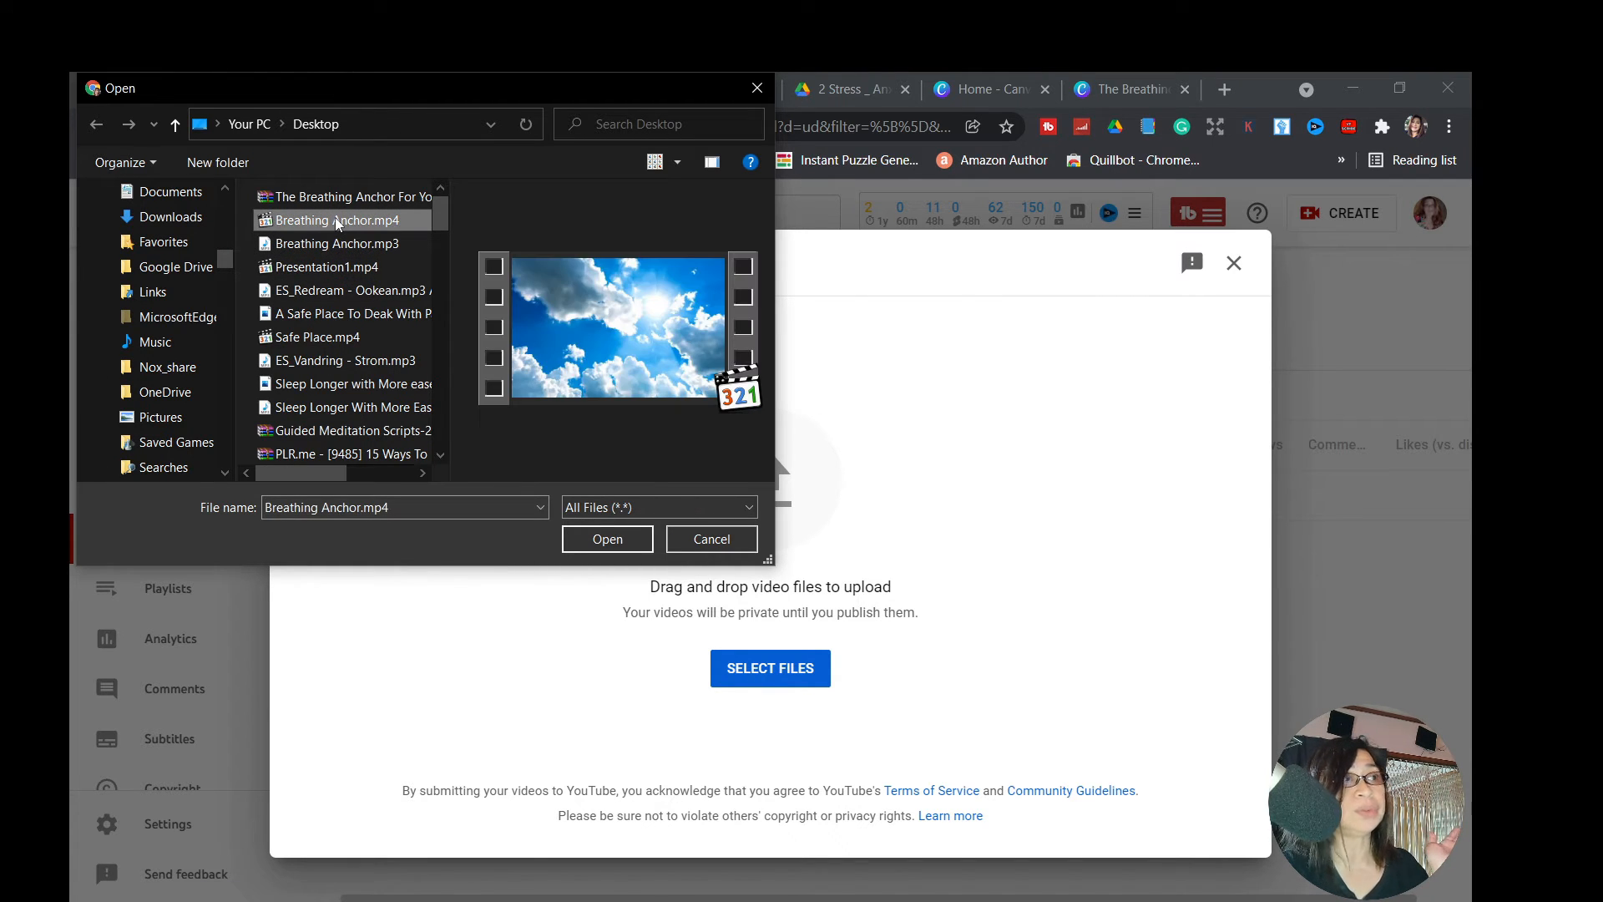
{"action": "left_click", "coordinate": [635, 541]}
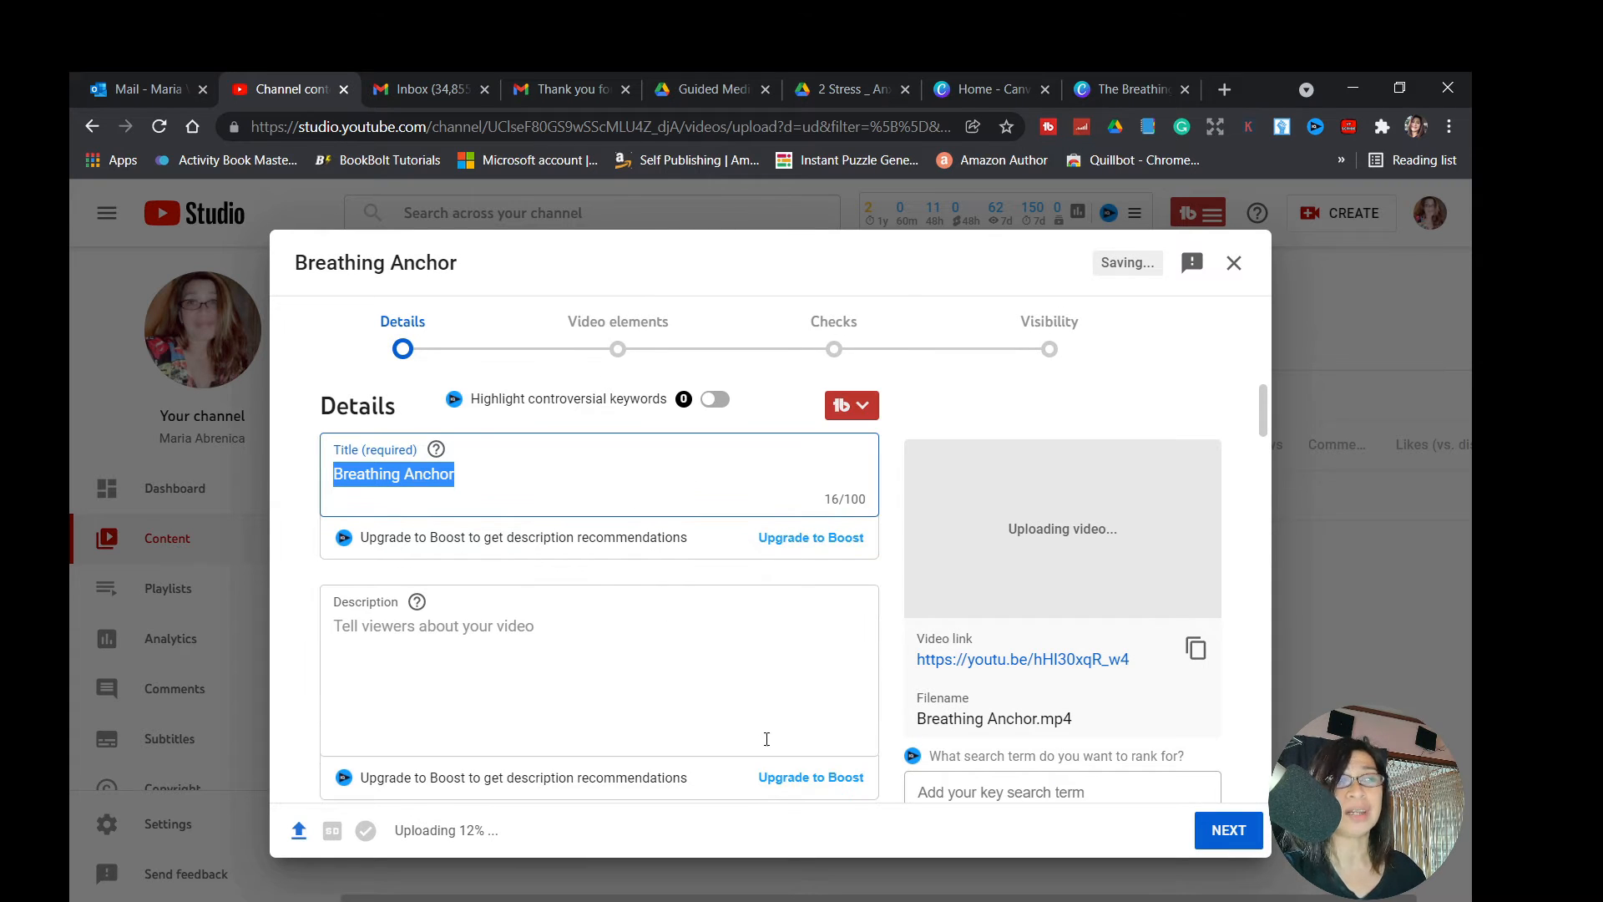
Upload 1.png from the Desktop's The Breathing Anchor folder as the video's custom thumbnail
{"action": "scroll", "coordinate": [432, 490], "scroll_direction": "down", "scroll_amount": 2}
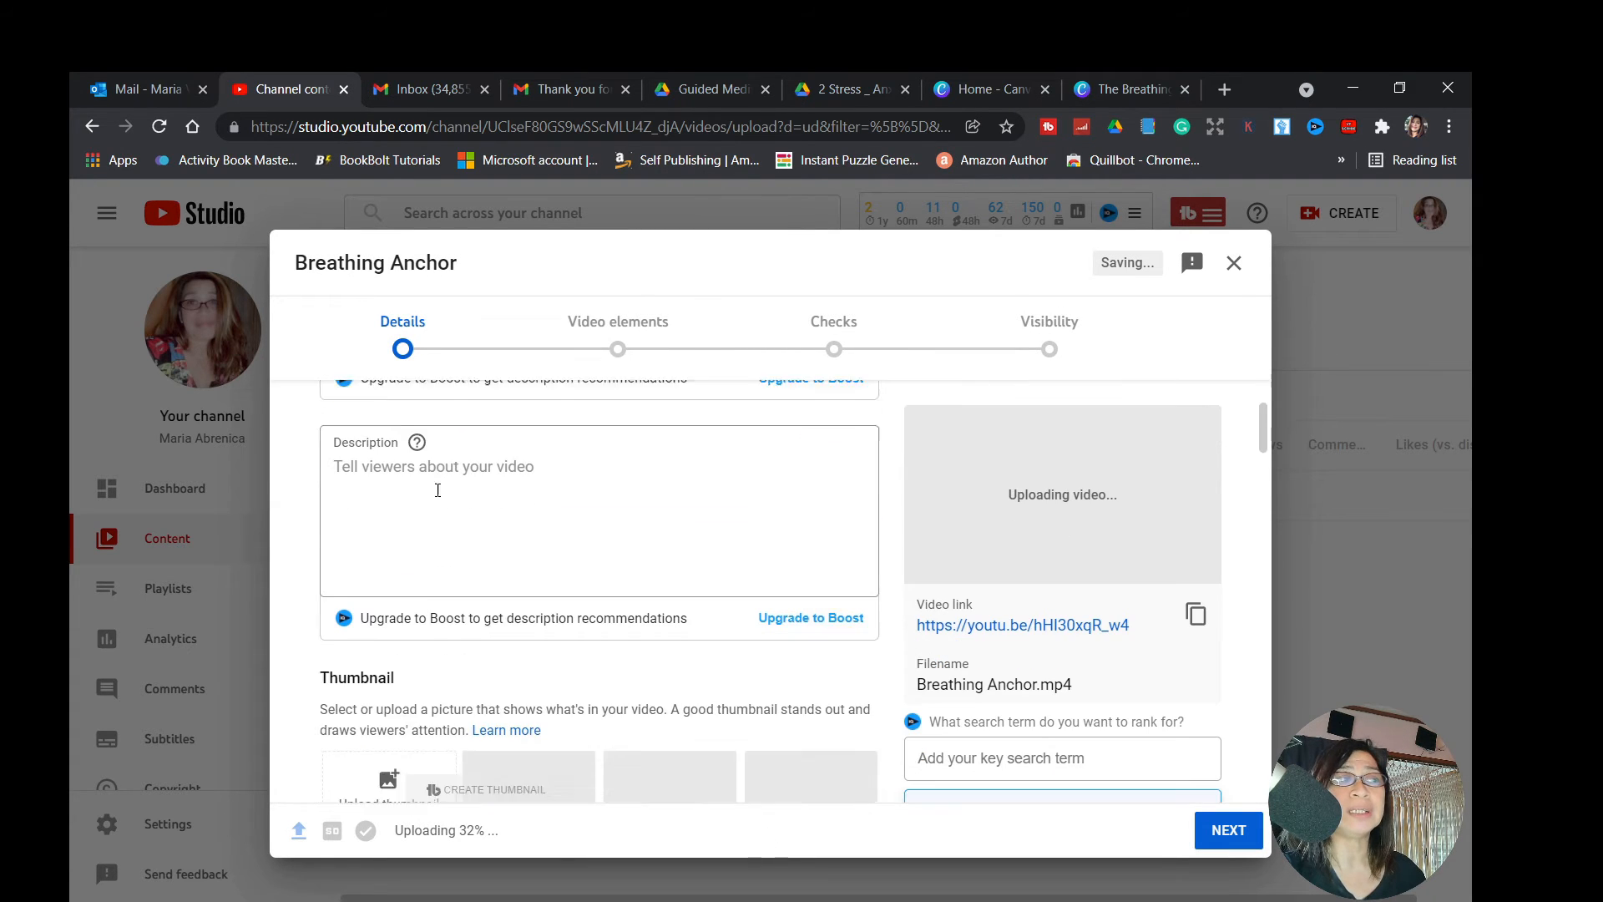
{"action": "scroll", "coordinate": [434, 493], "scroll_direction": "up", "scroll_amount": 2}
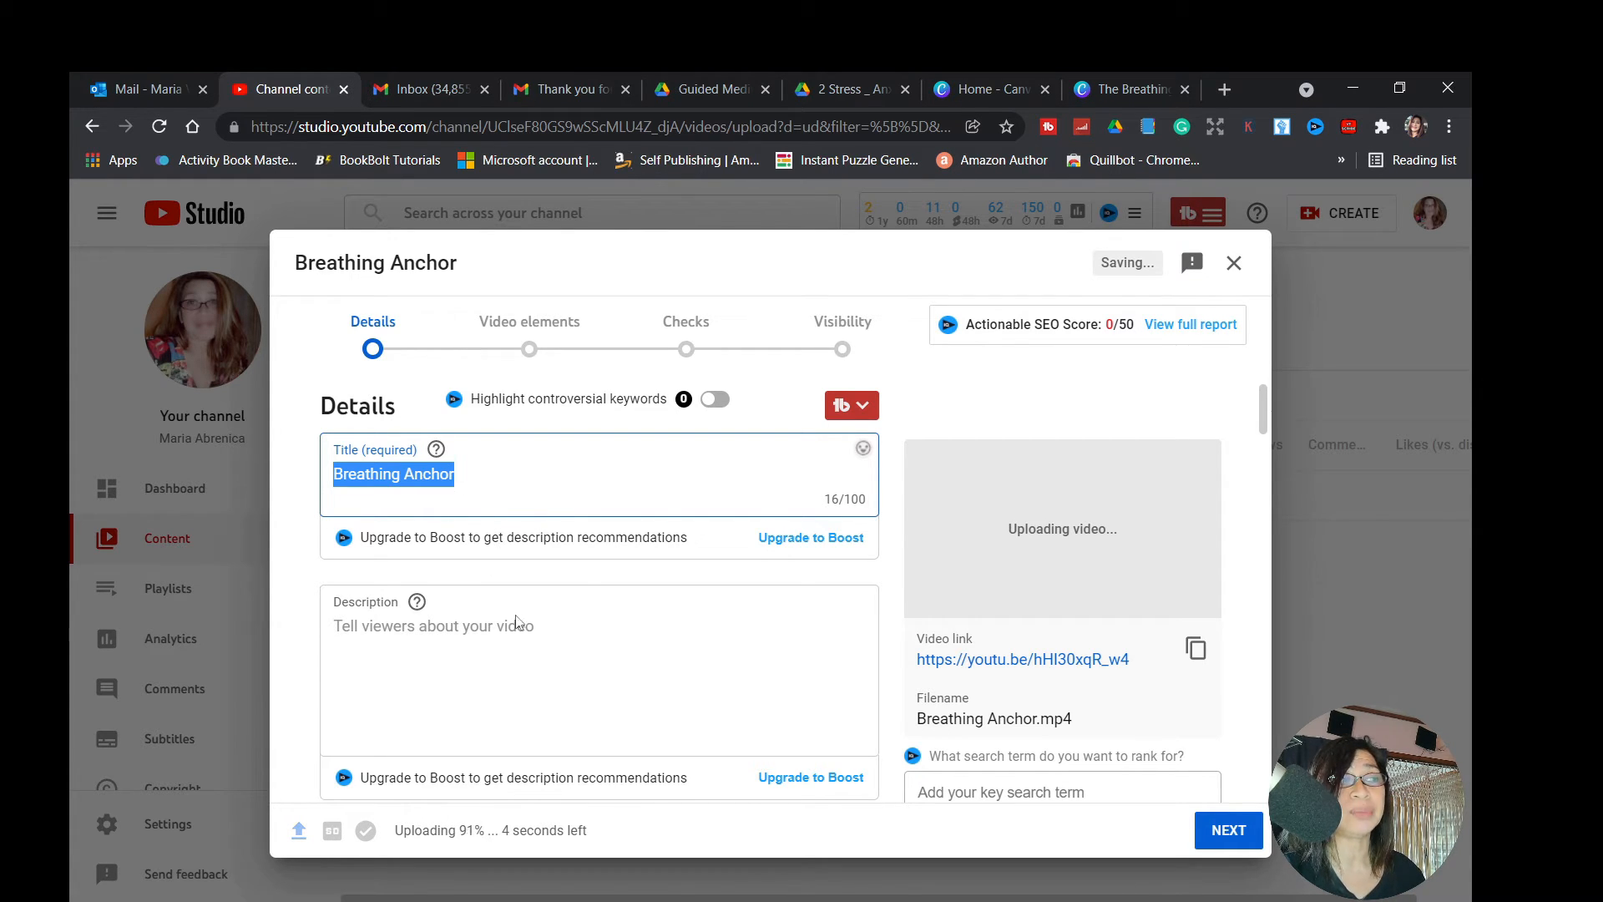
{"action": "scroll", "coordinate": [518, 626], "scroll_direction": "down", "scroll_amount": 4}
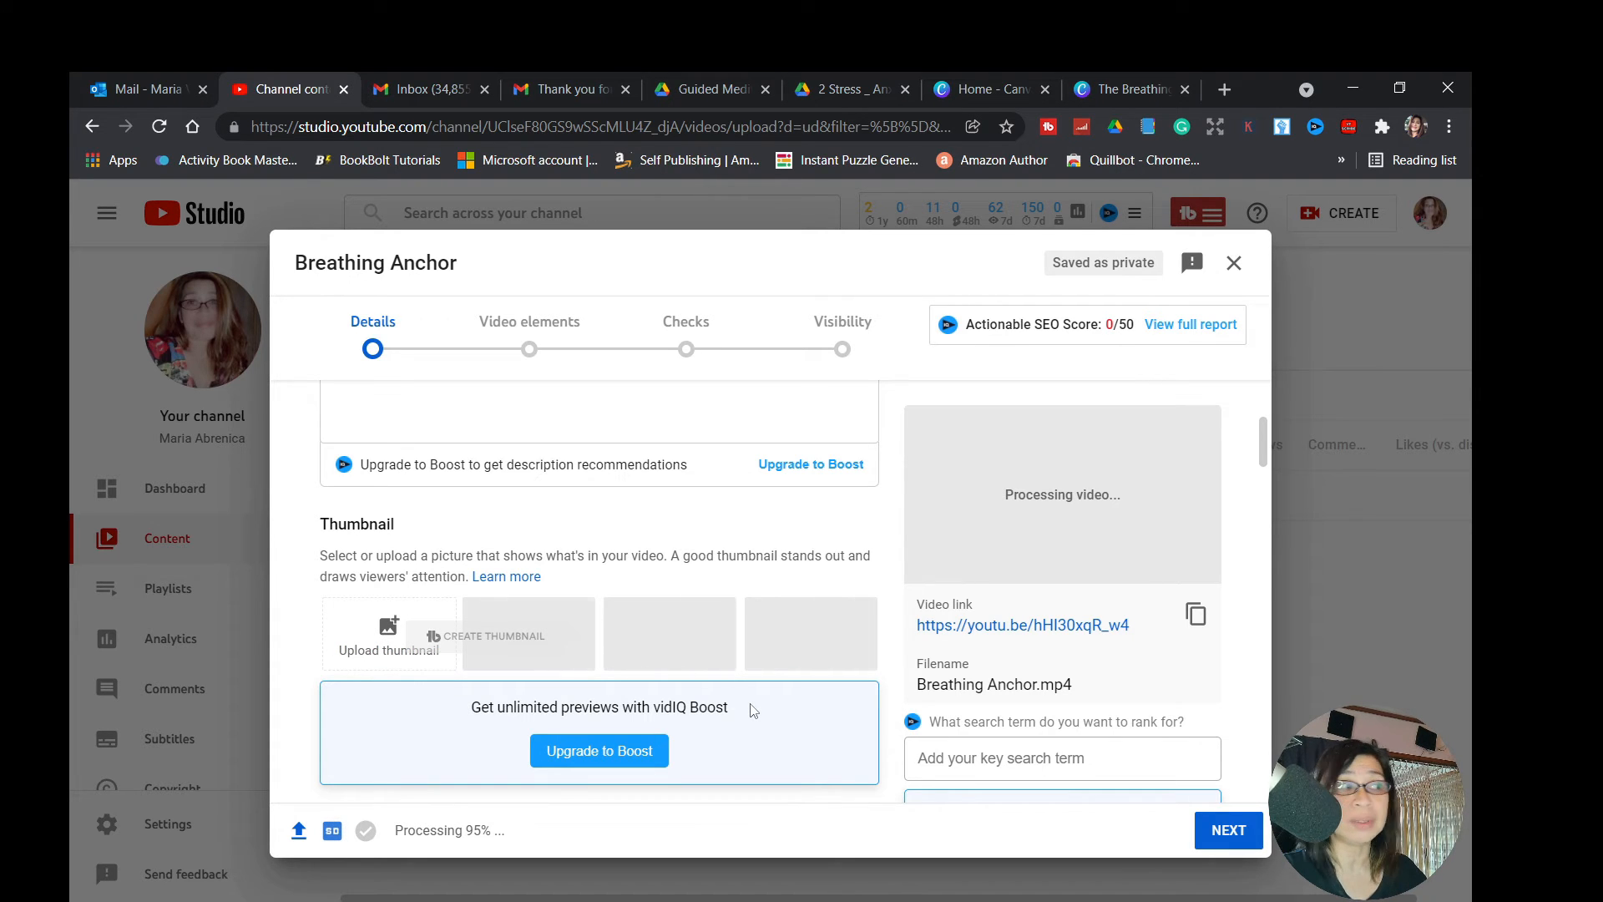
{"action": "left_click", "coordinate": [373, 646]}
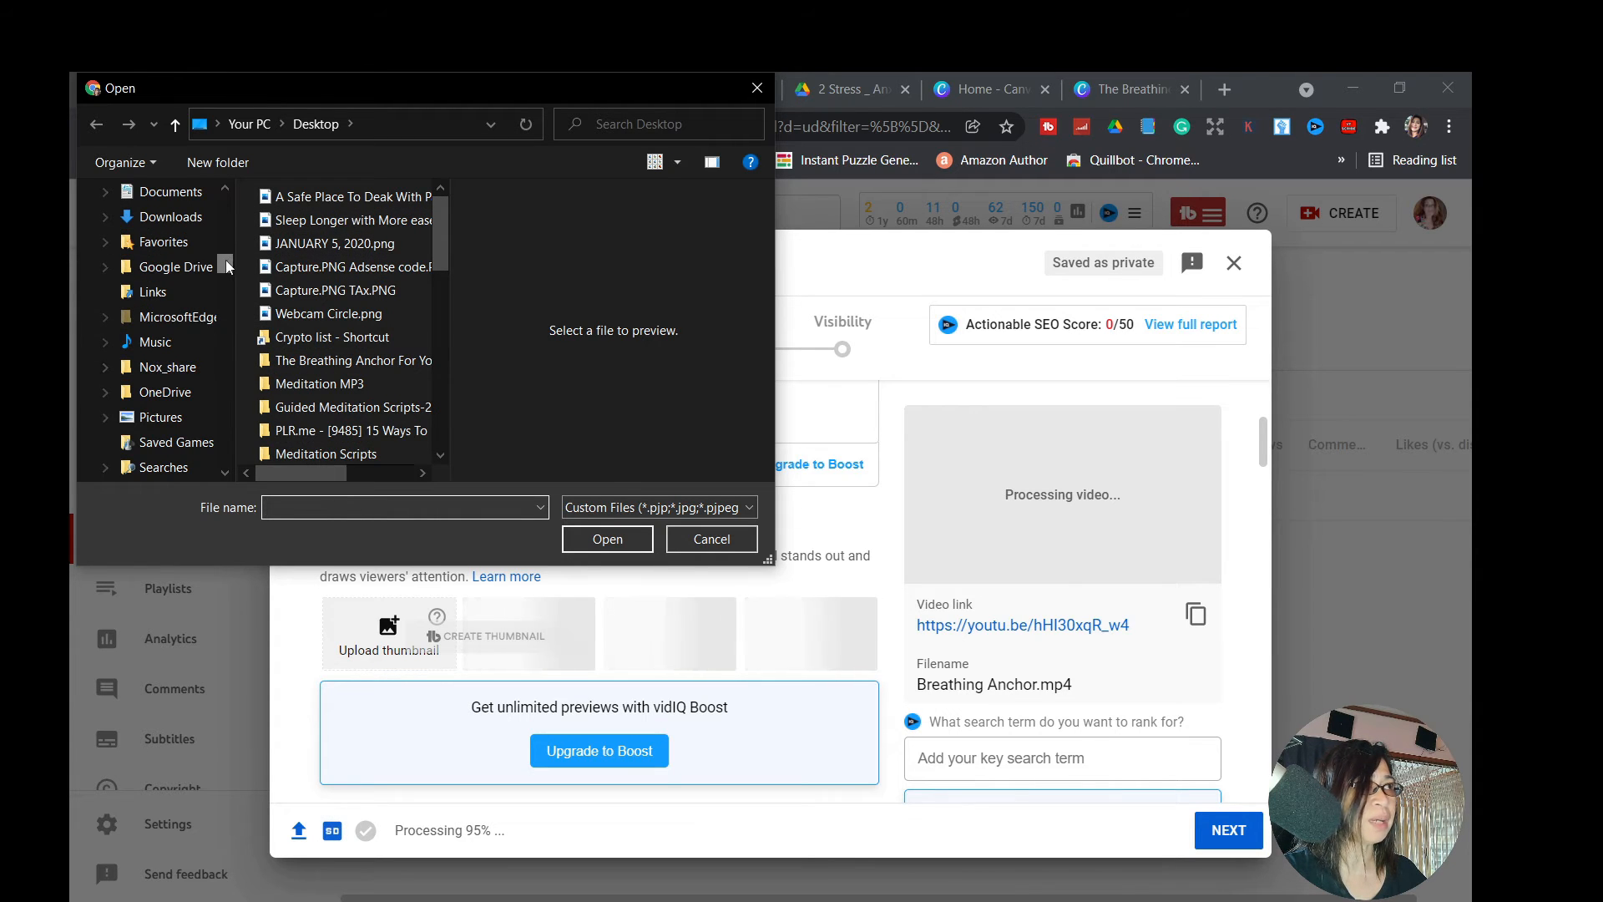
{"action": "left_click_drag", "start_coordinate": [226, 262], "coordinate": [228, 172]}
{"action": "left_click", "coordinate": [182, 230]}
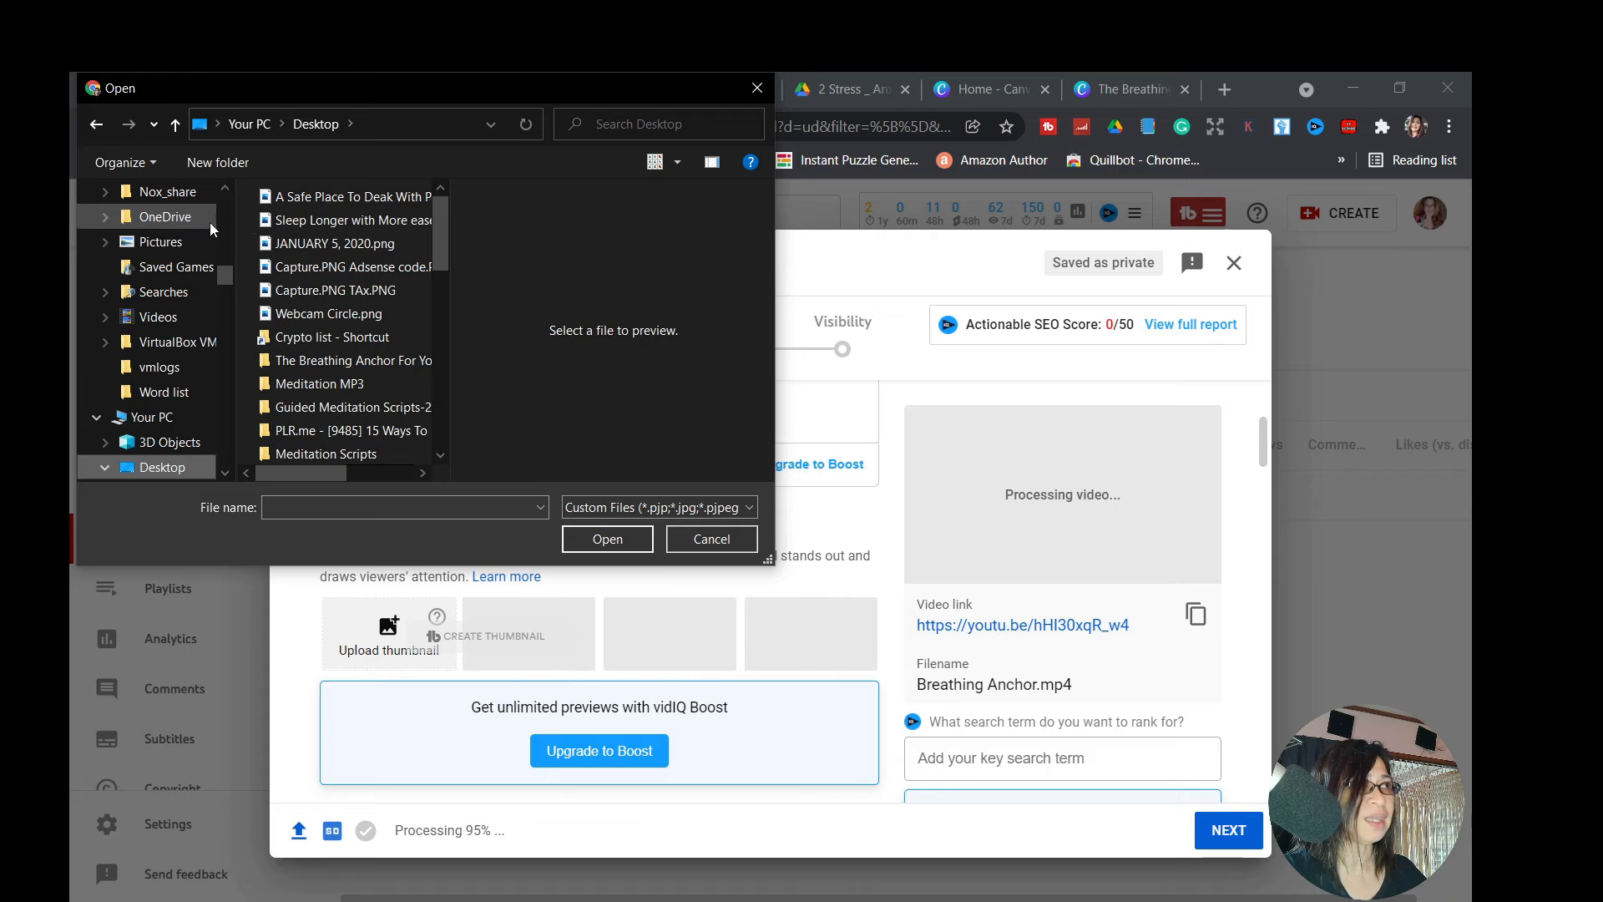
{"action": "left_click", "coordinate": [417, 367]}
{"action": "double_click", "coordinate": [414, 362]}
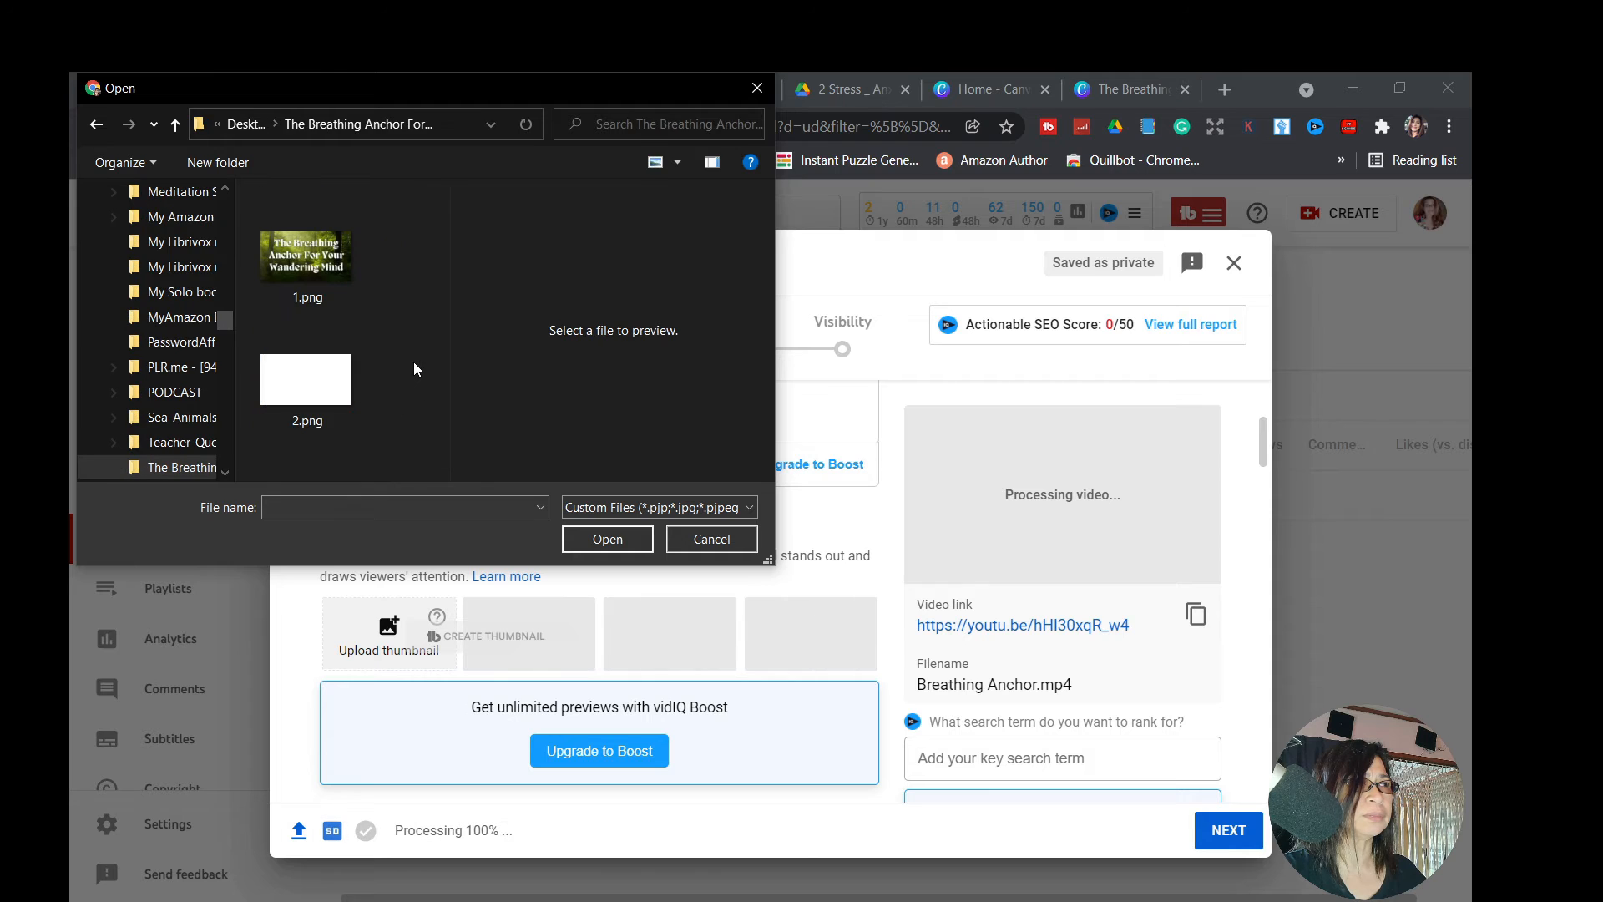
{"action": "left_click", "coordinate": [331, 266]}
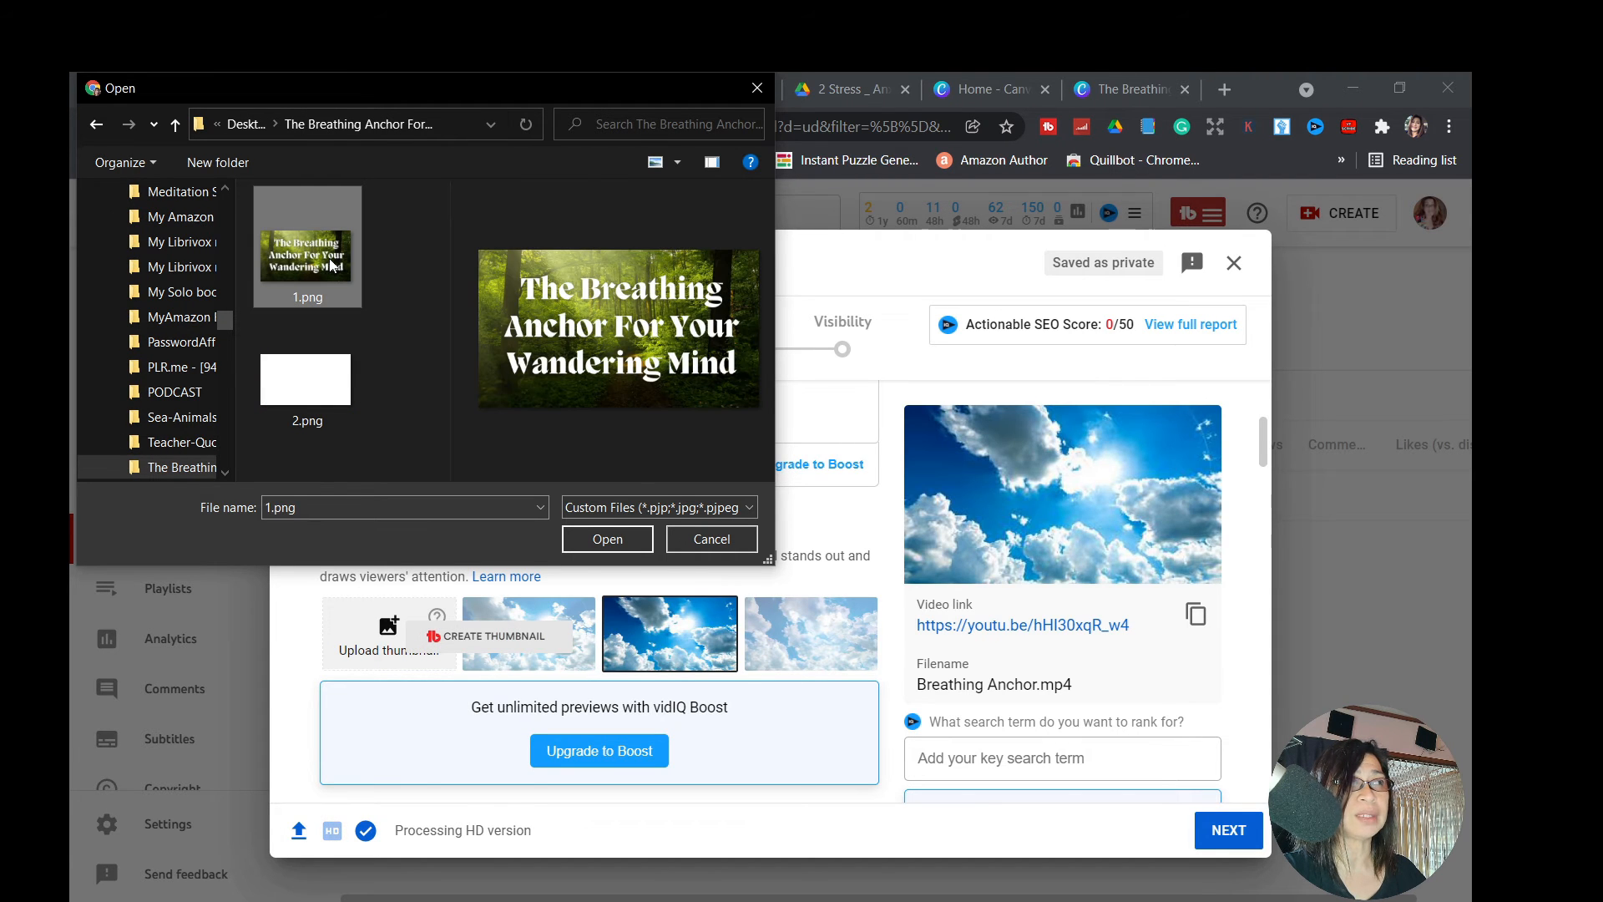
{"action": "left_click", "coordinate": [628, 540]}
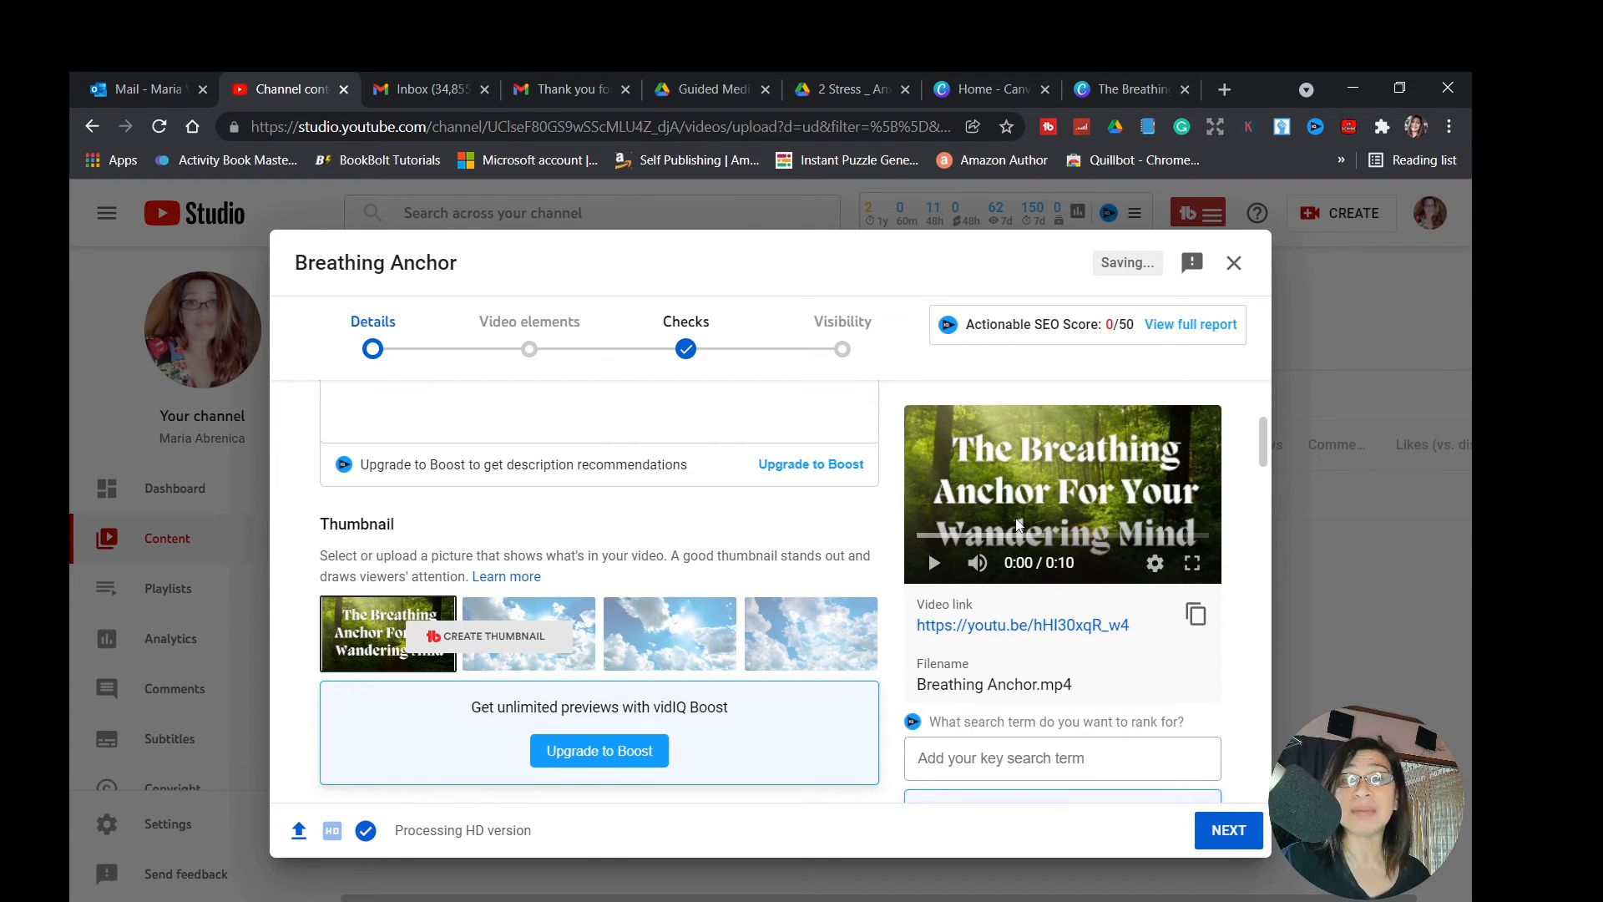
Review the video's title, description, playlist, audience and paid promotion settings
{"action": "scroll", "coordinate": [989, 501], "scroll_direction": "up", "scroll_amount": 4}
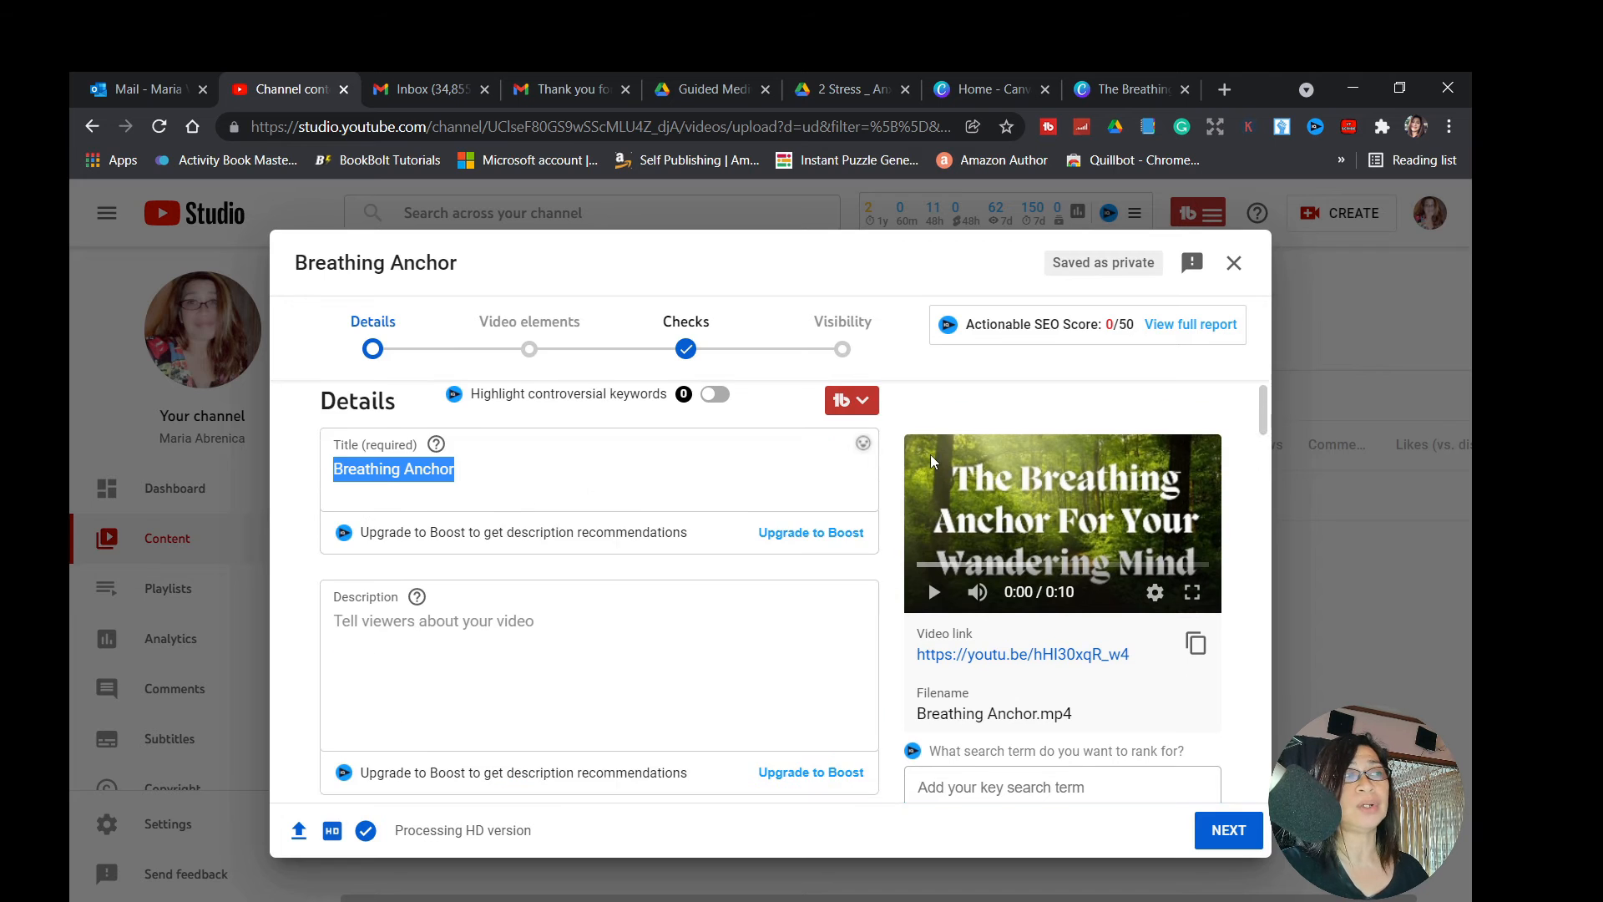
{"action": "scroll", "coordinate": [637, 651], "scroll_direction": "down", "scroll_amount": 6}
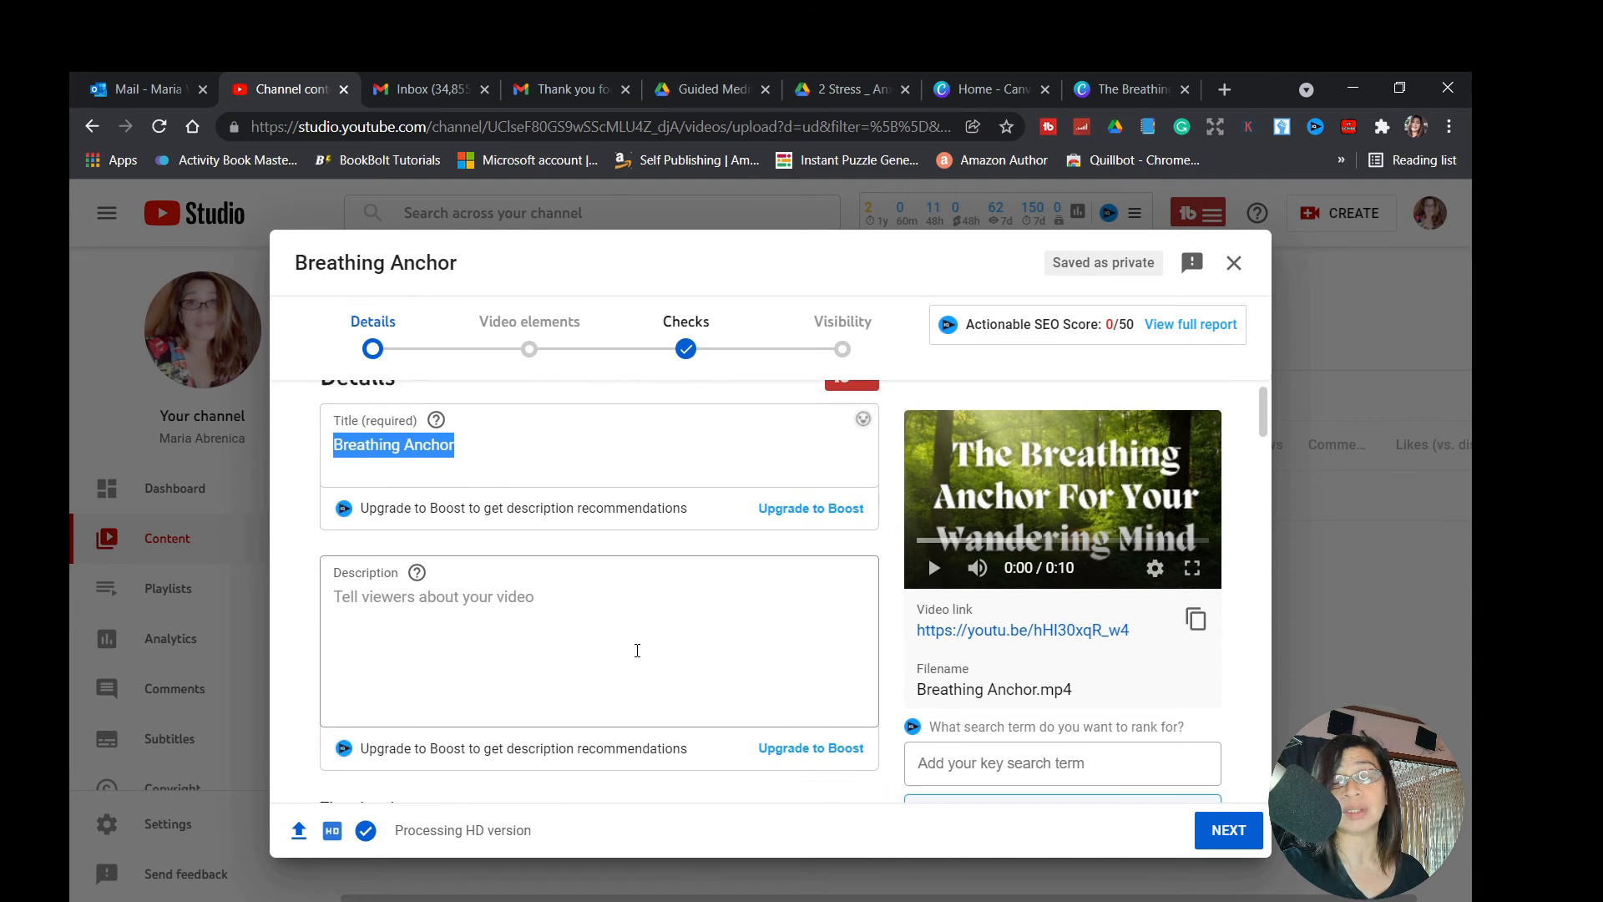
{"action": "scroll", "coordinate": [637, 659], "scroll_direction": "down", "scroll_amount": 8}
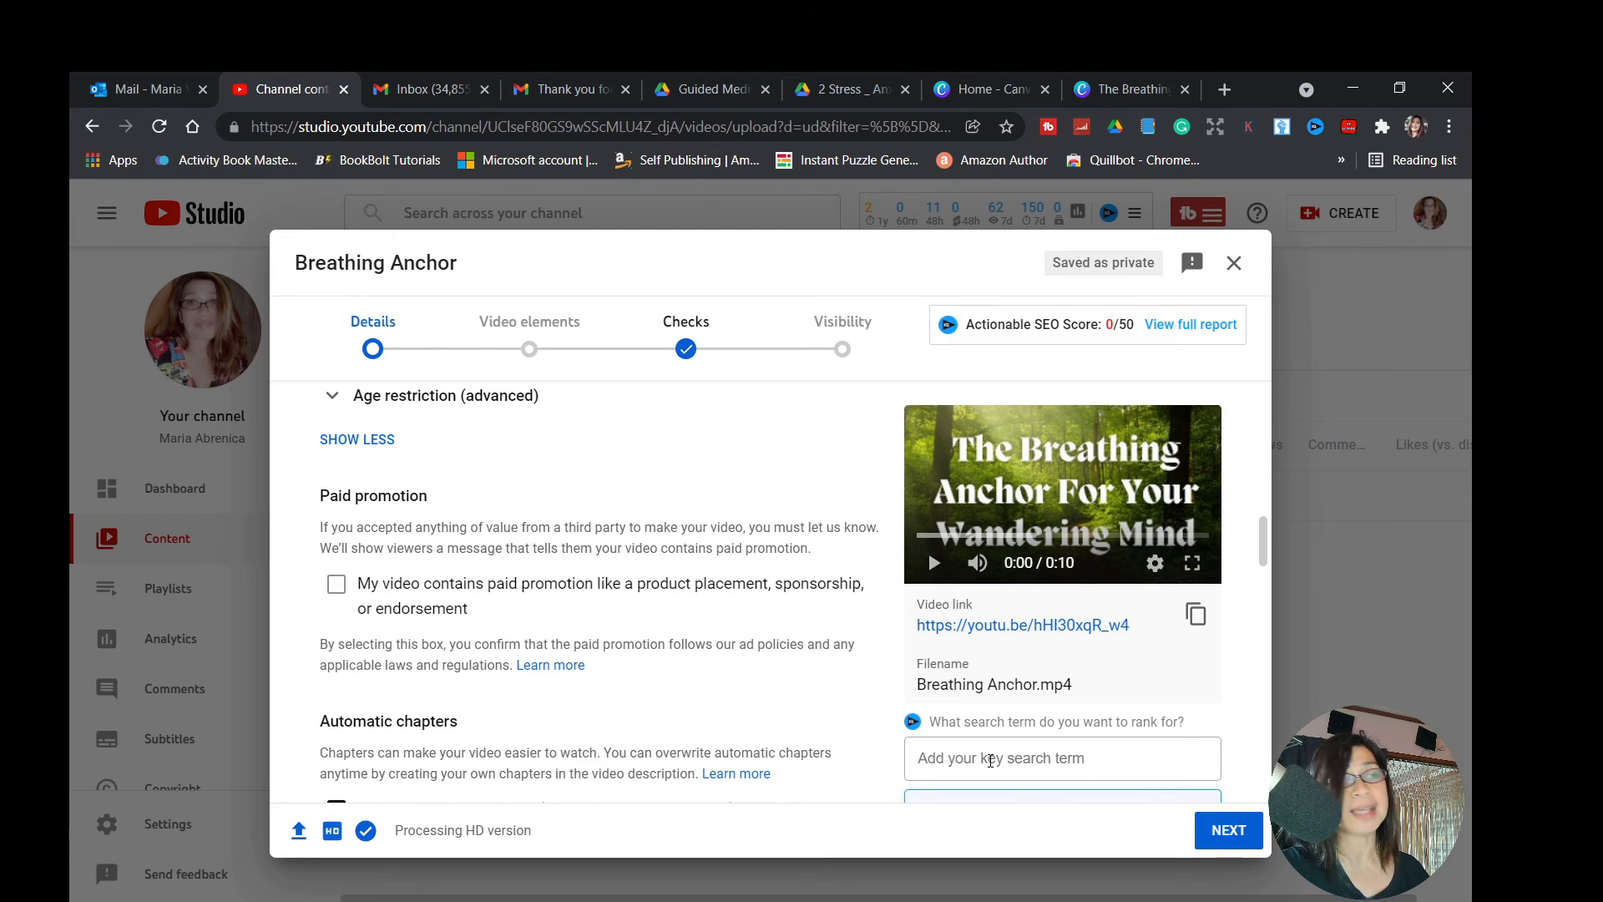
{"action": "scroll", "coordinate": [586, 695], "scroll_direction": "up", "scroll_amount": 6}
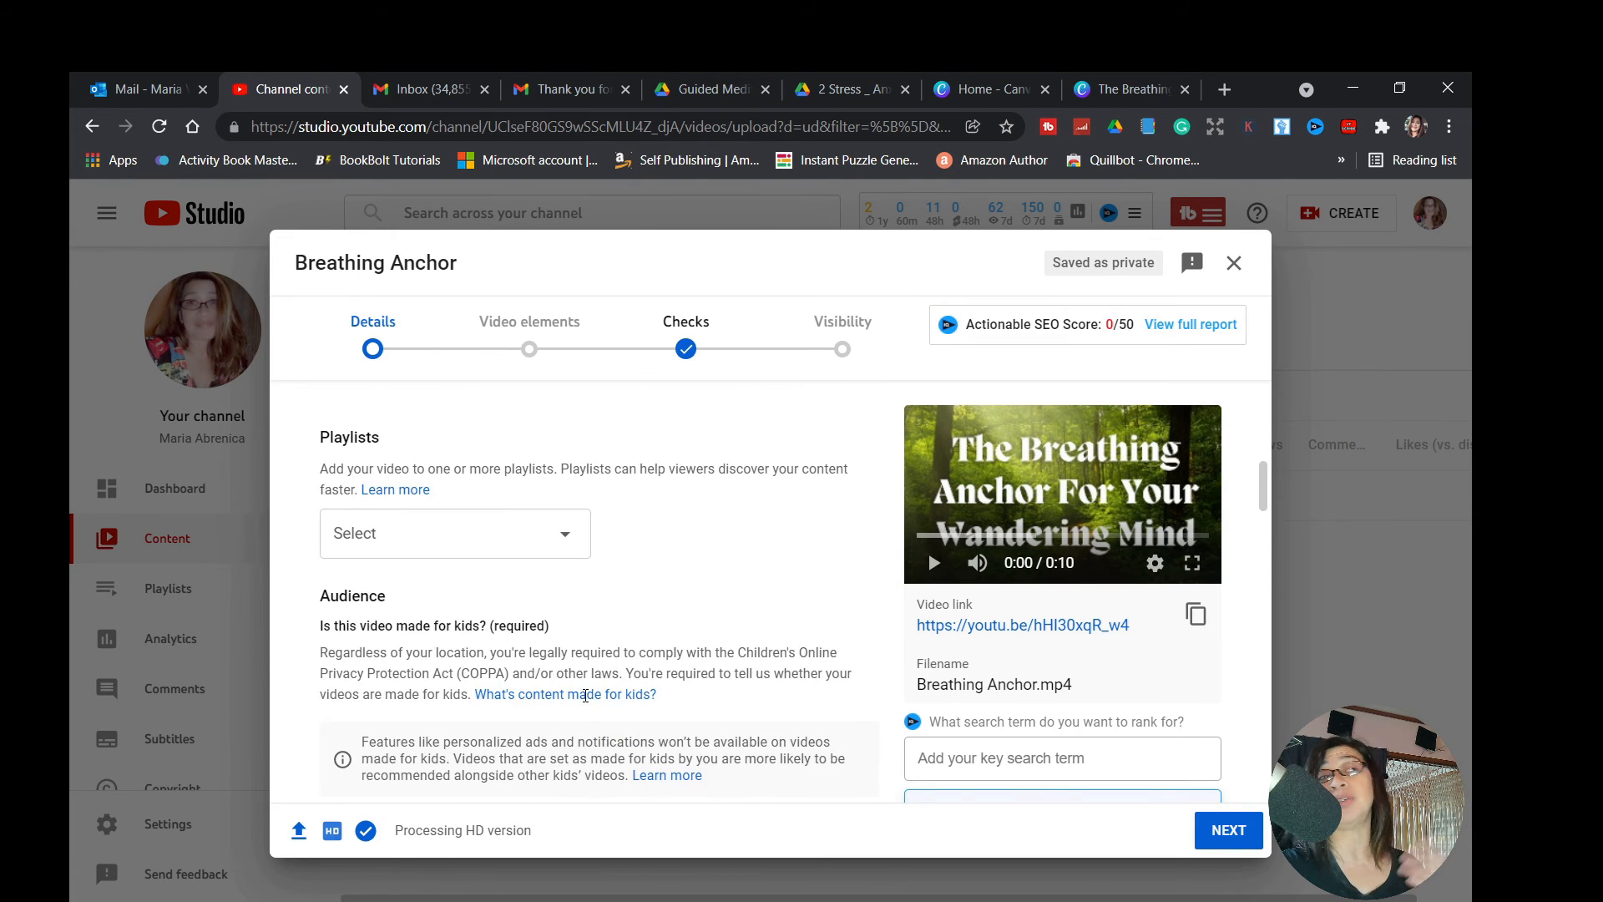